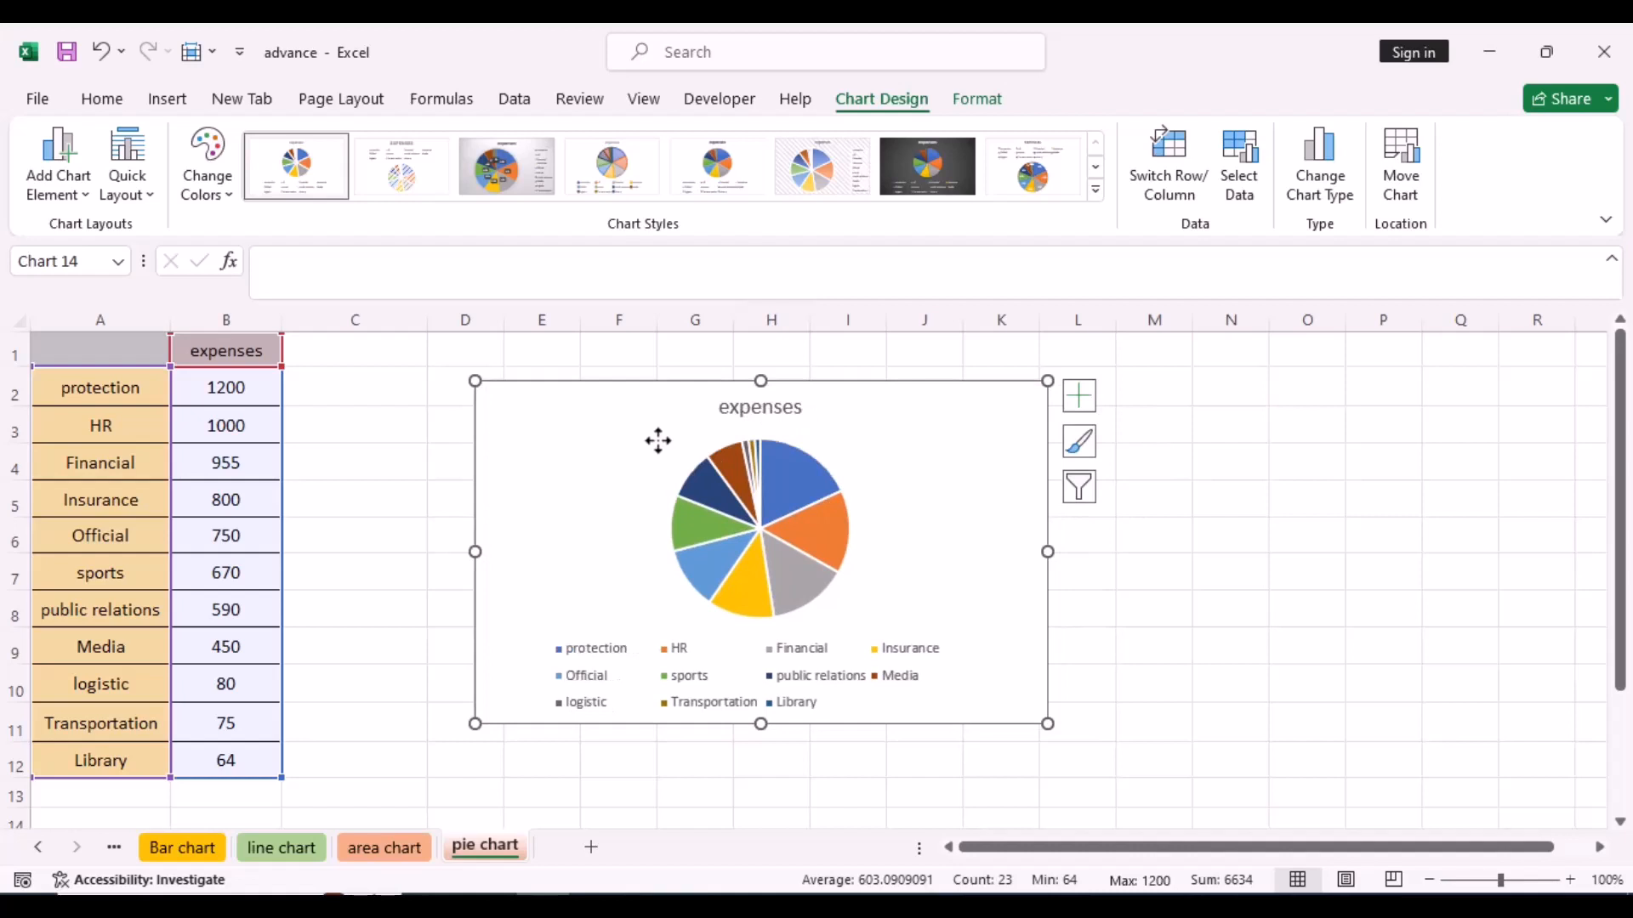
- Add data labels to the expenses pie chart and remove its legend
mouse_move(799, 504)
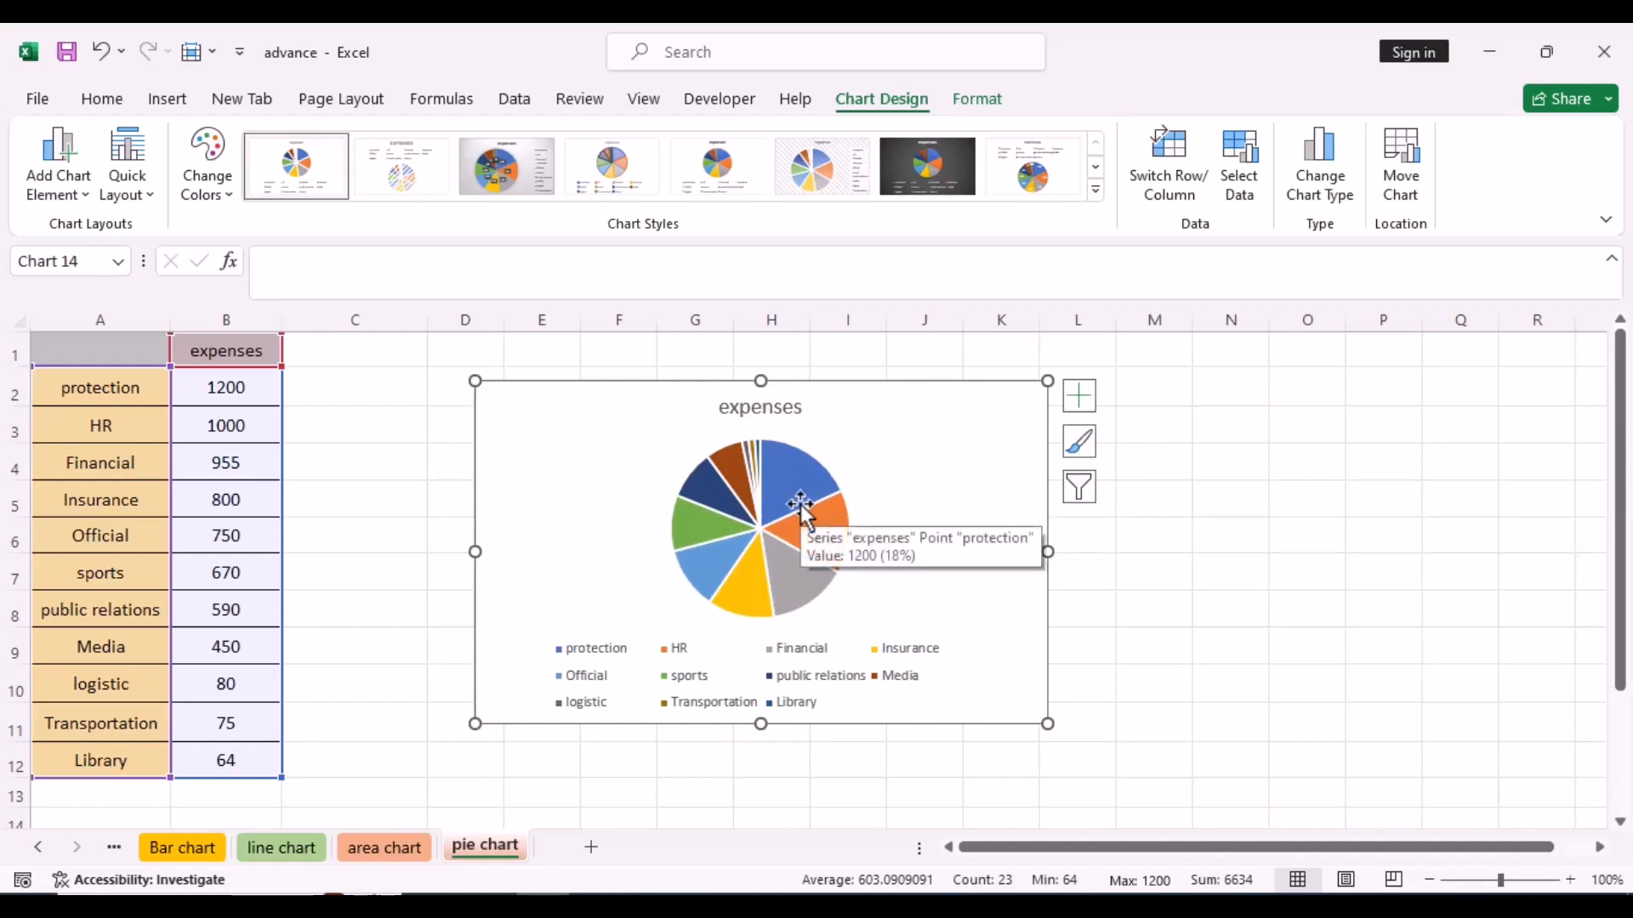
click(1077, 407)
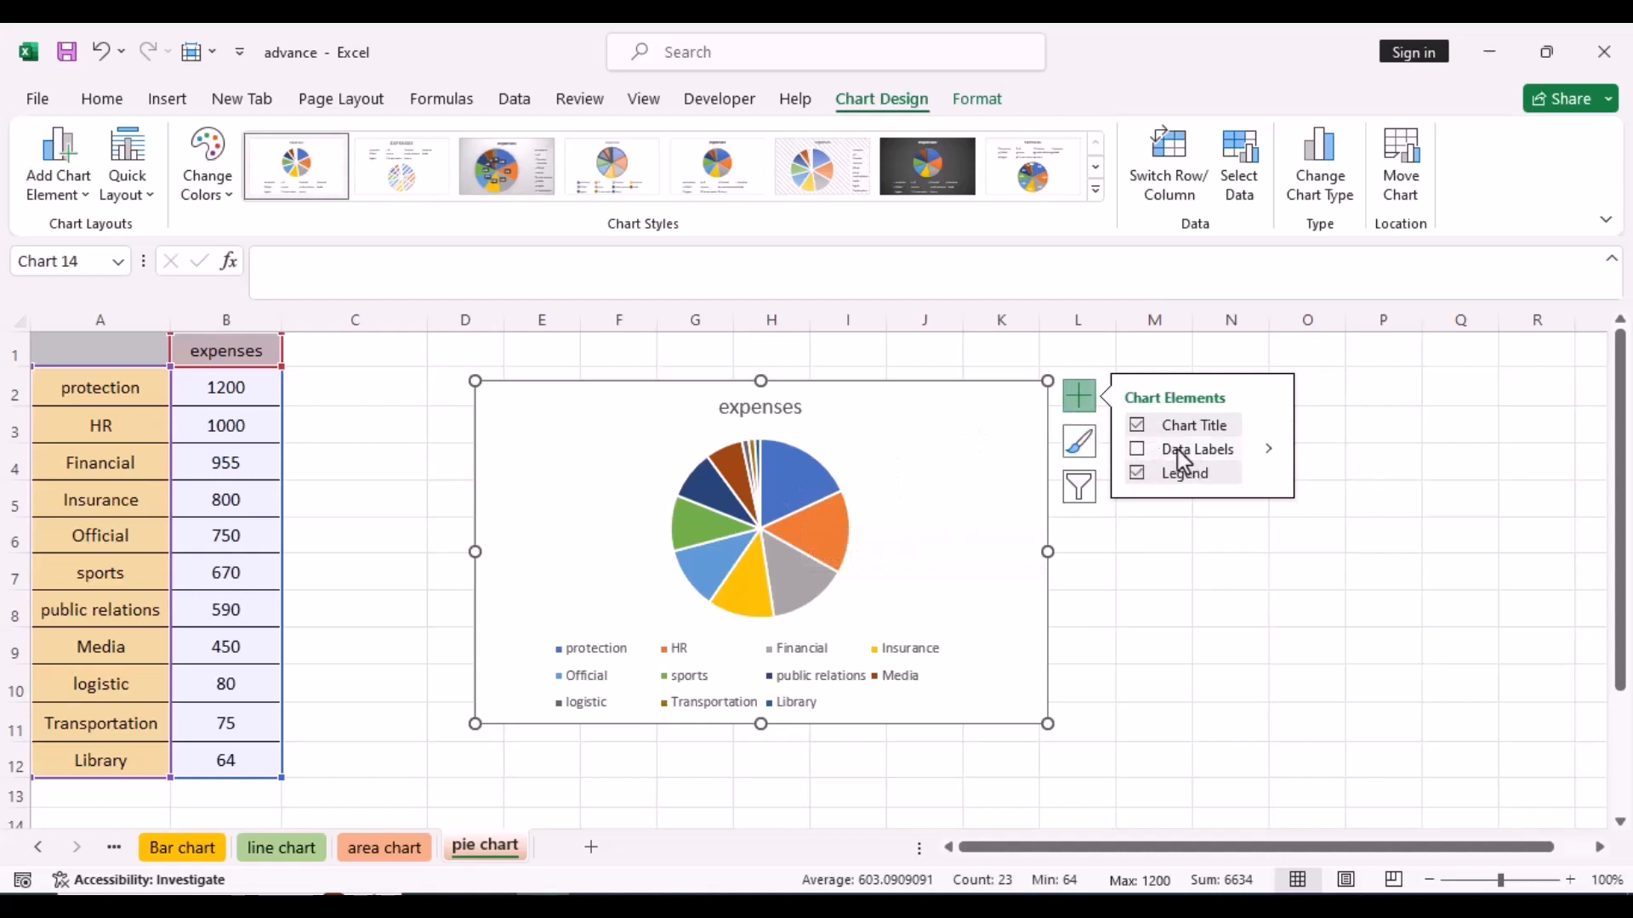
click(1138, 450)
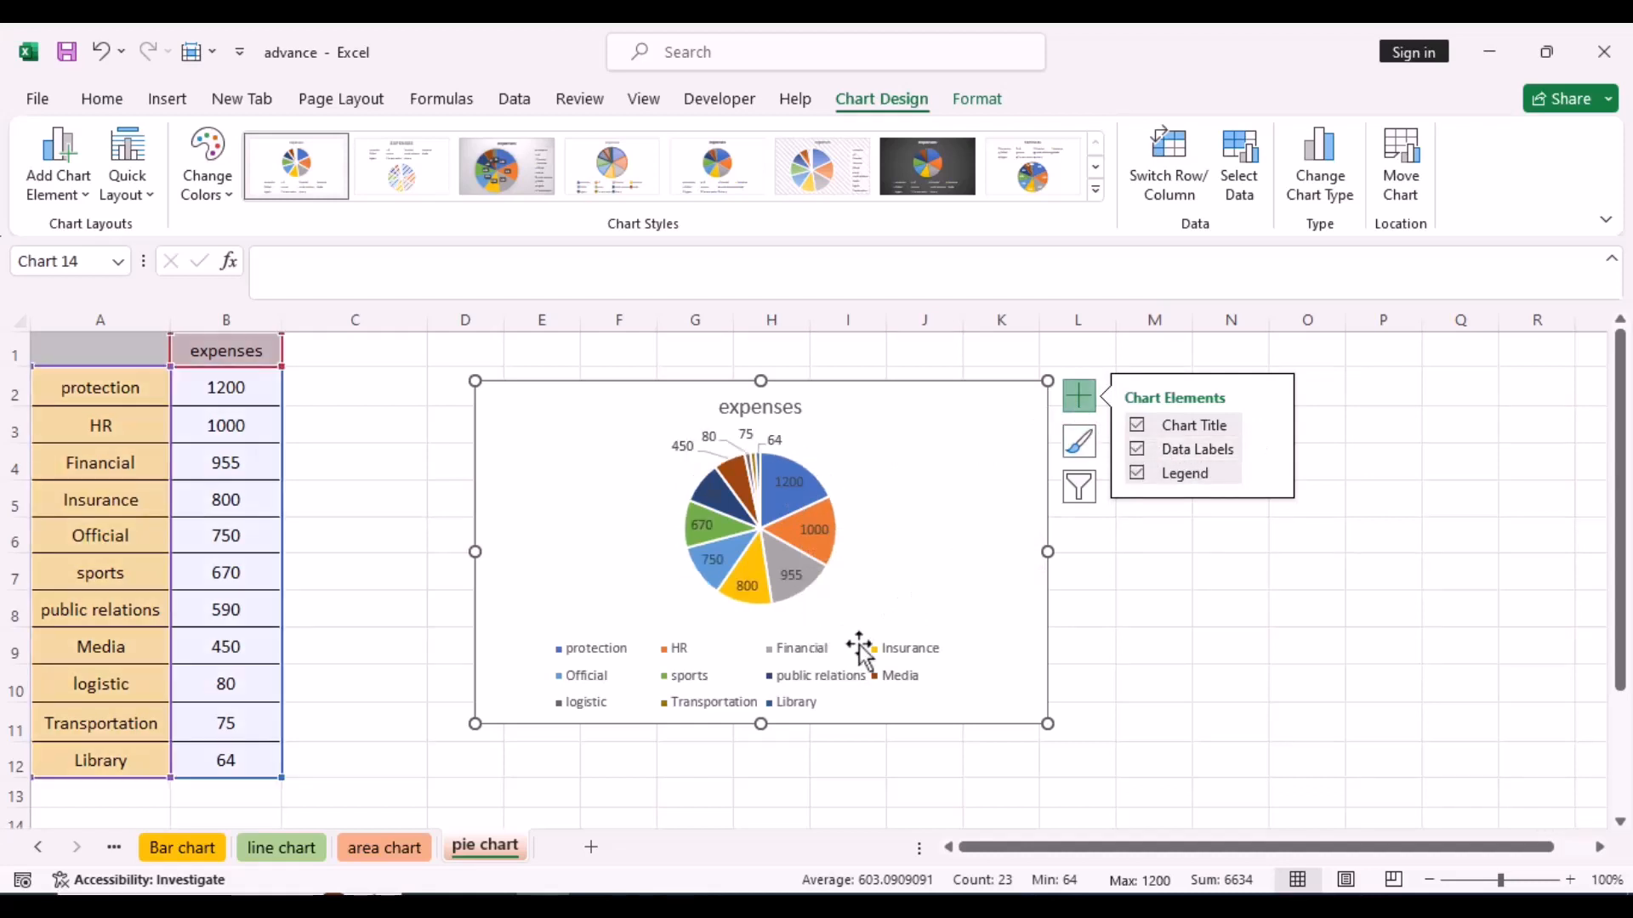
mouse_move(794, 568)
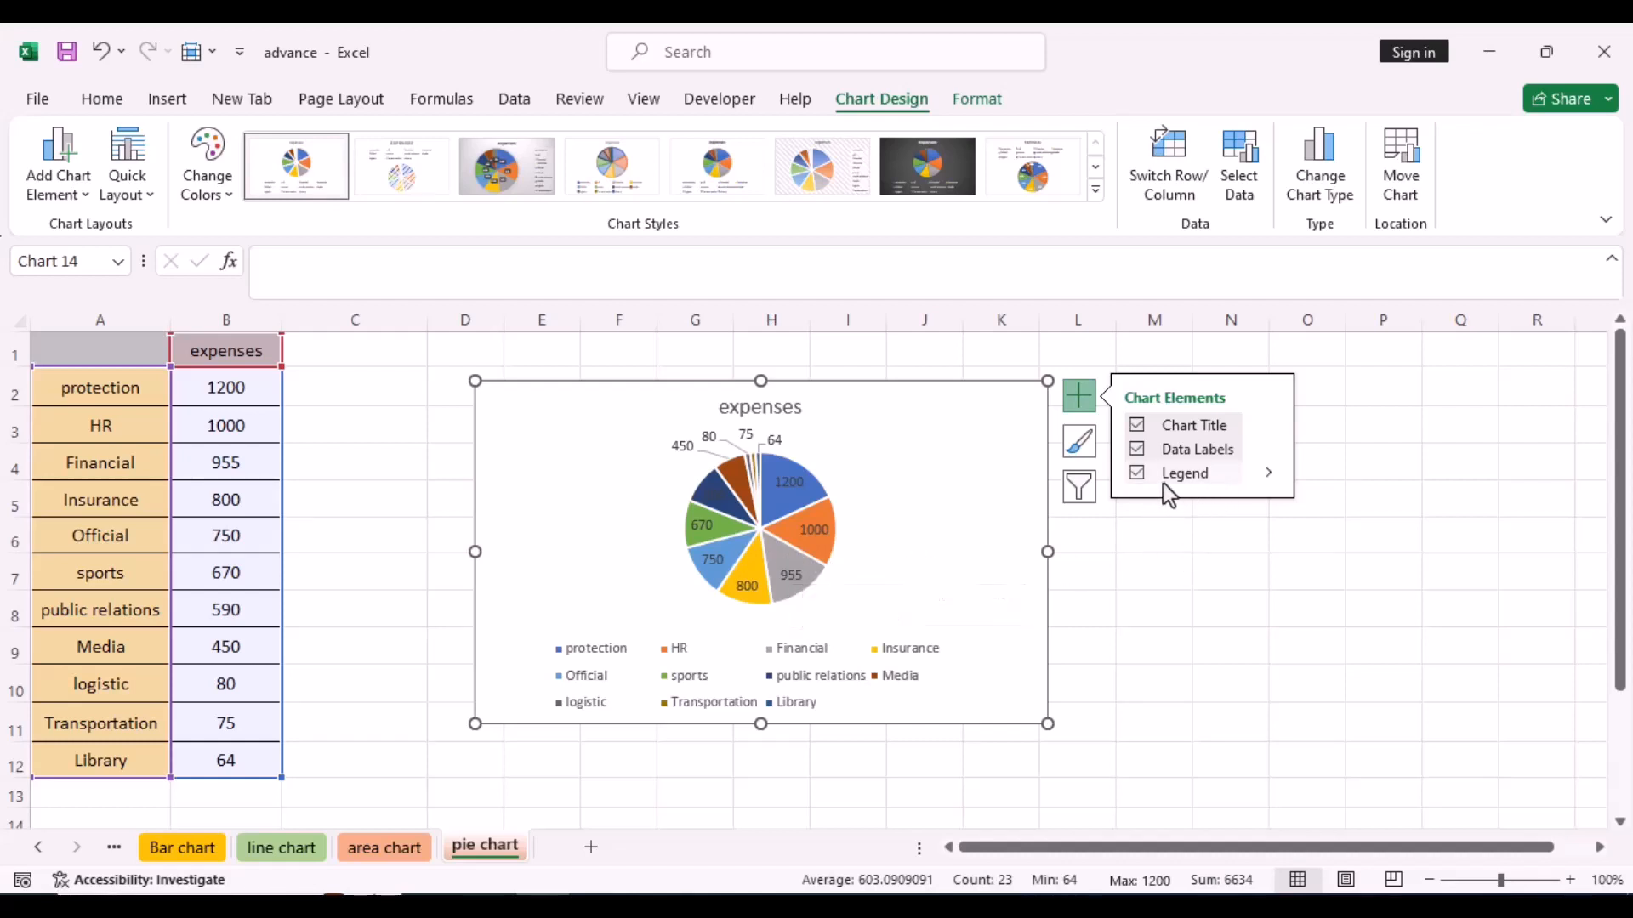
click(1141, 476)
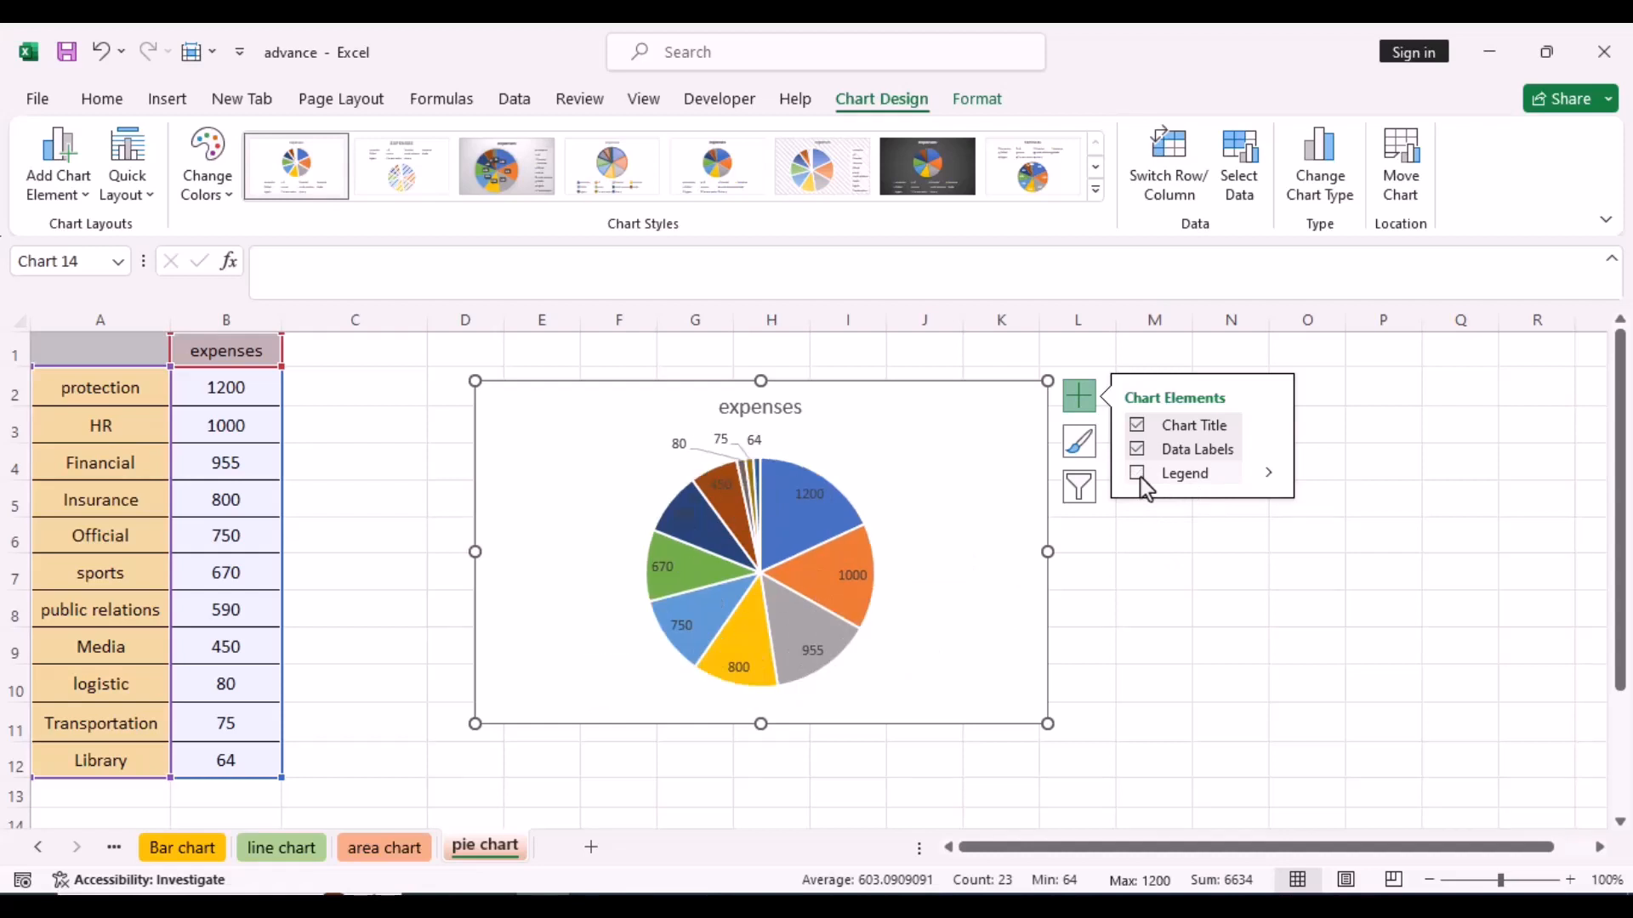
- Set the pie chart's data labels to show category name and percentage instead of the value
double_click(814, 498)
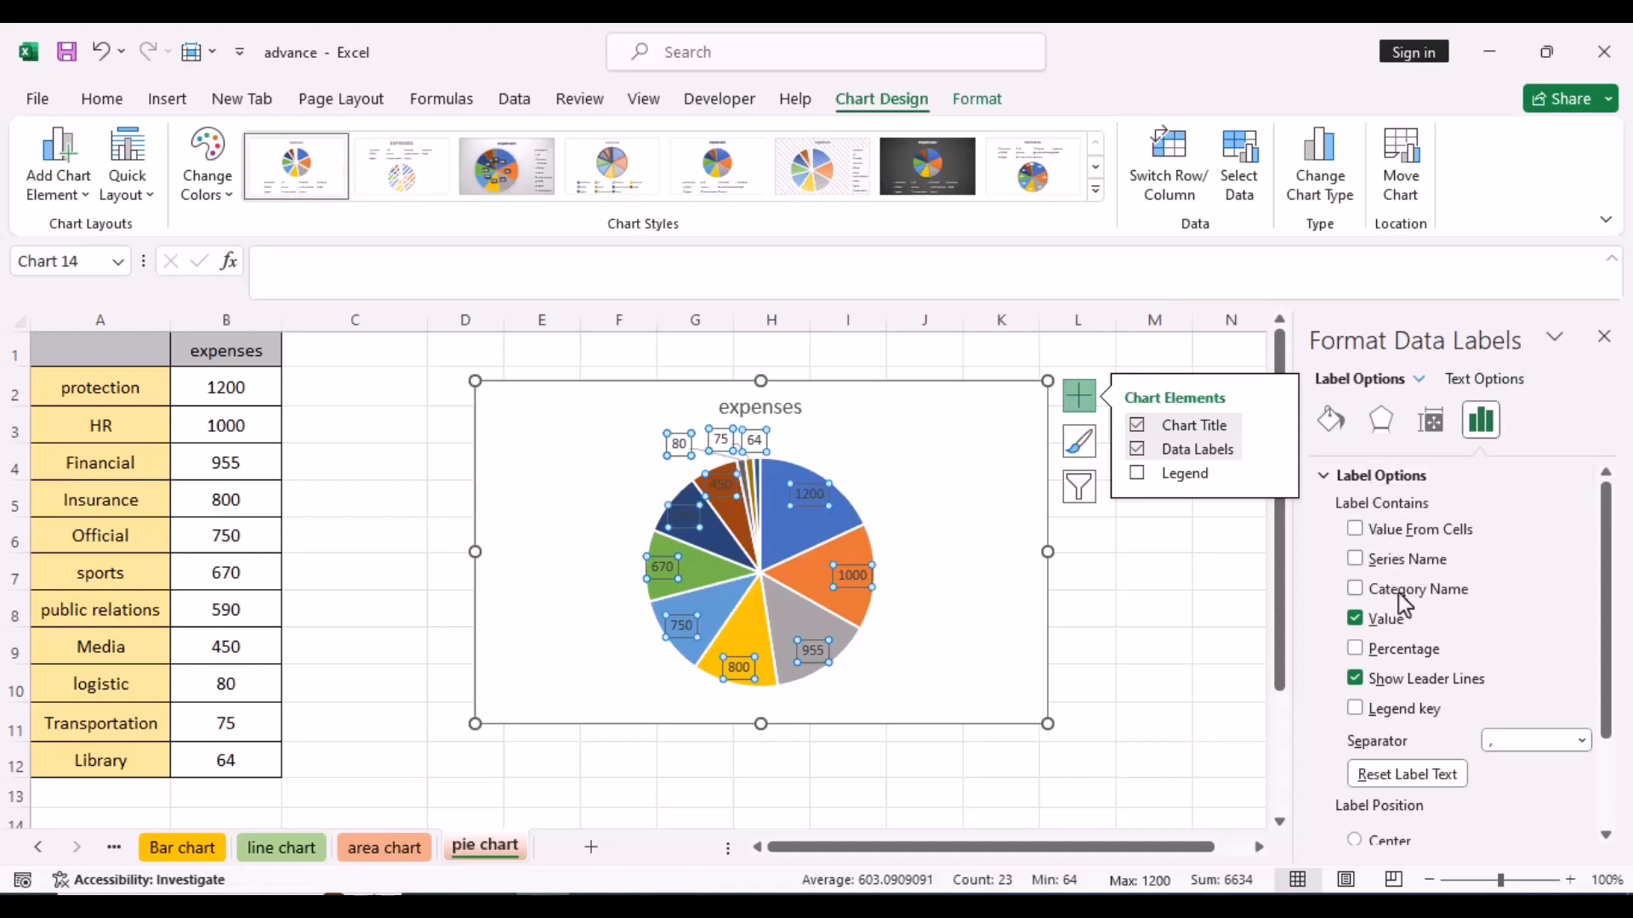
click(1355, 590)
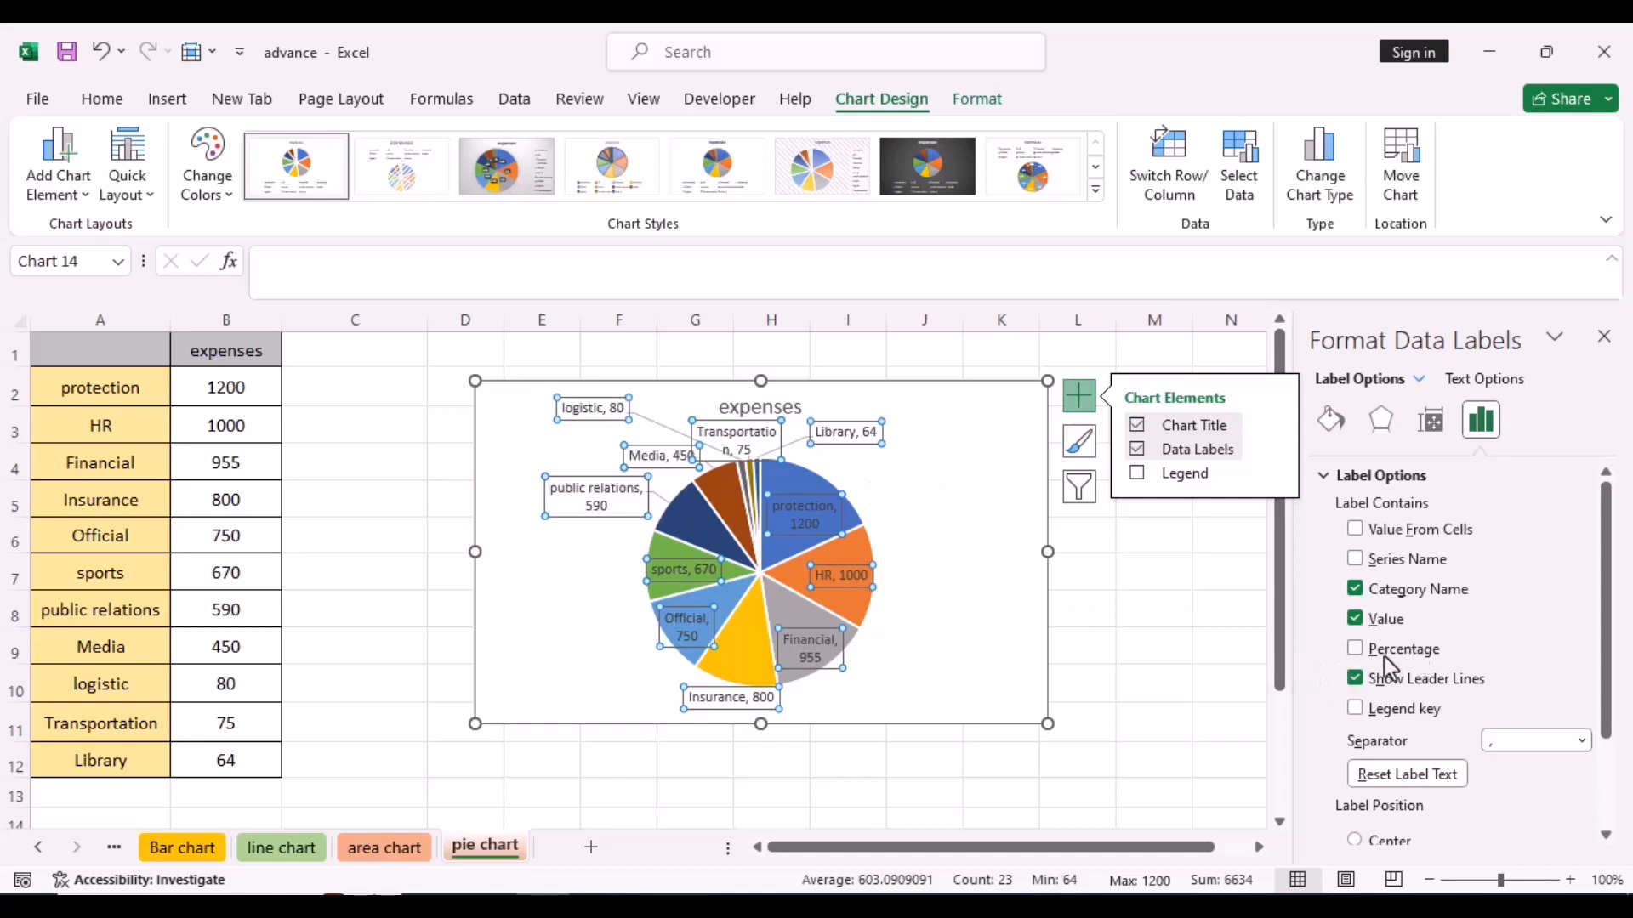
click(1355, 649)
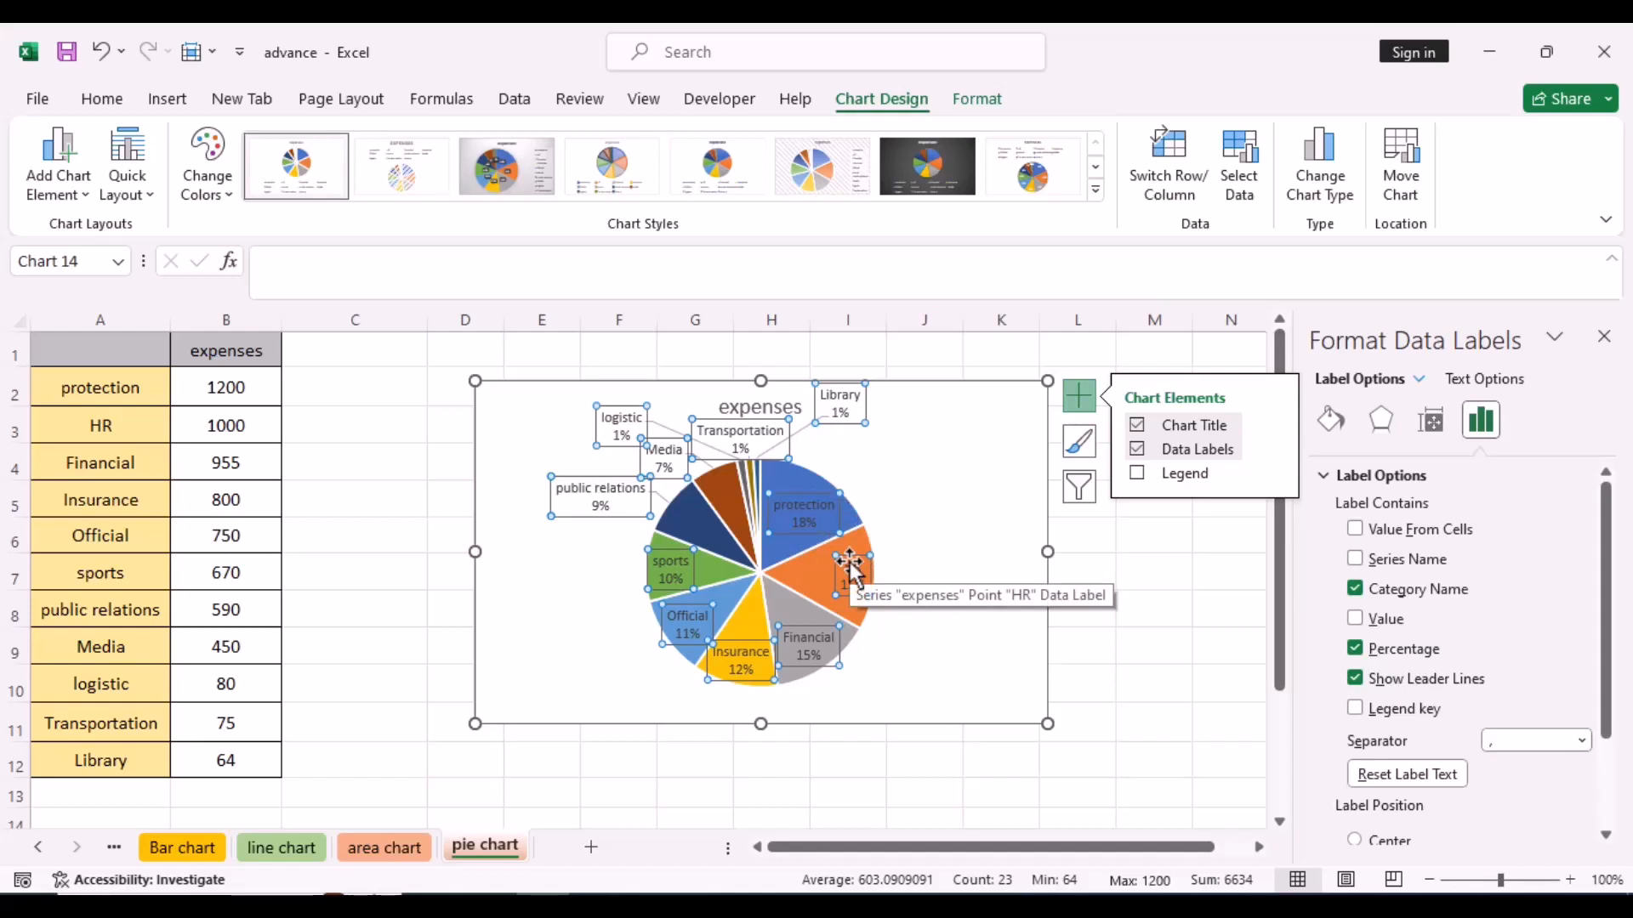
- Delete the expenses pie chart from the sheet
click(165, 100)
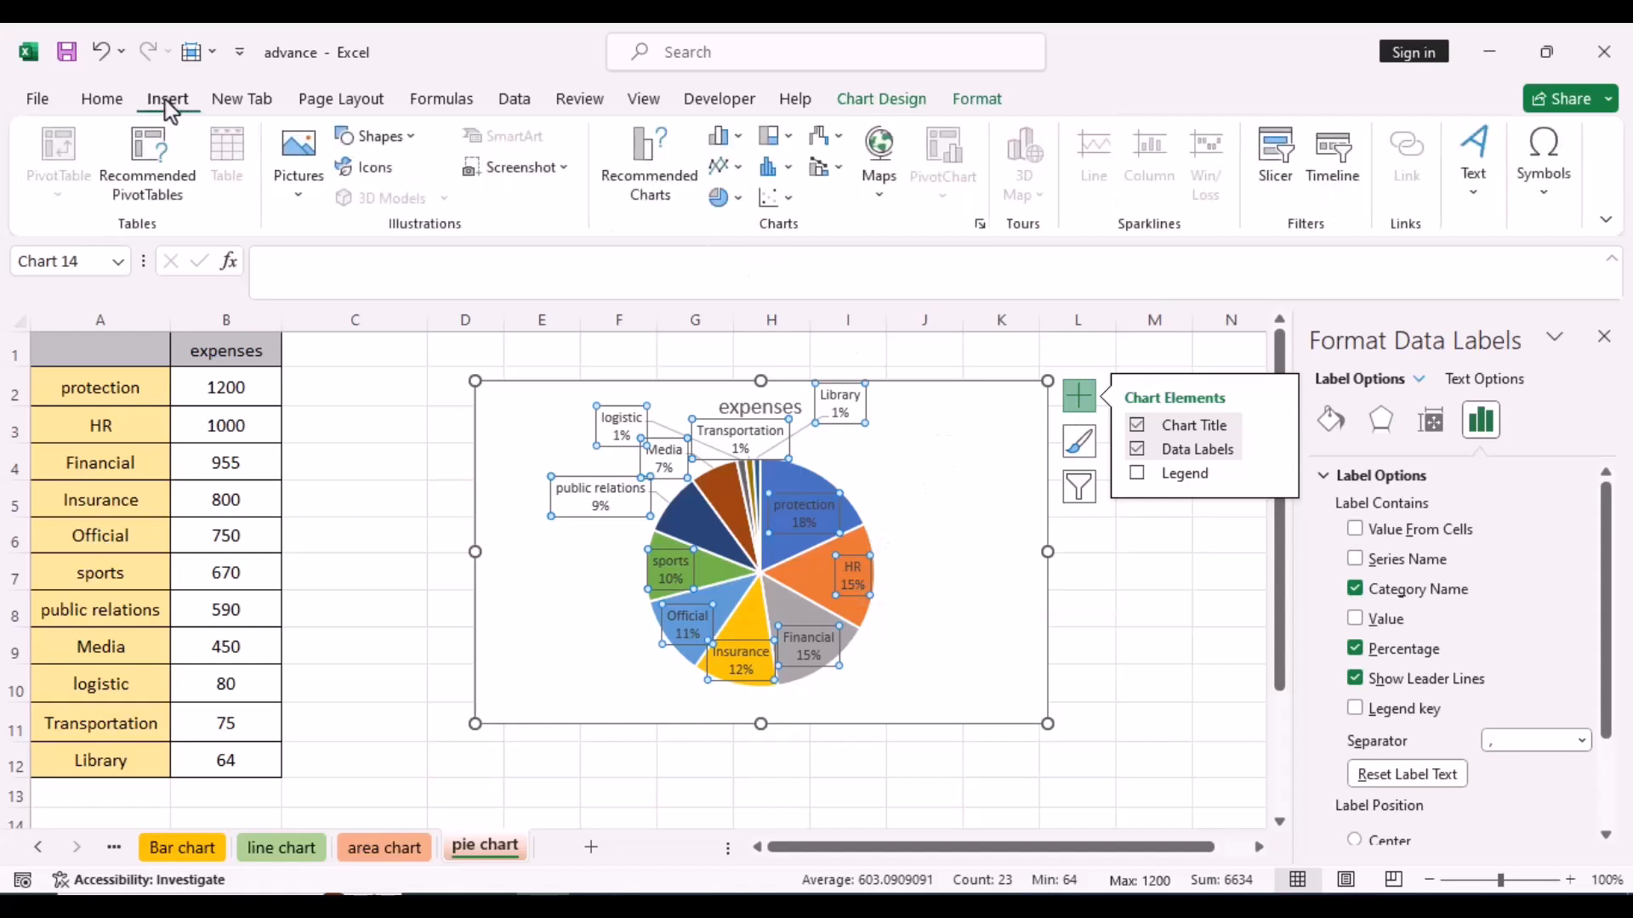
click(976, 523)
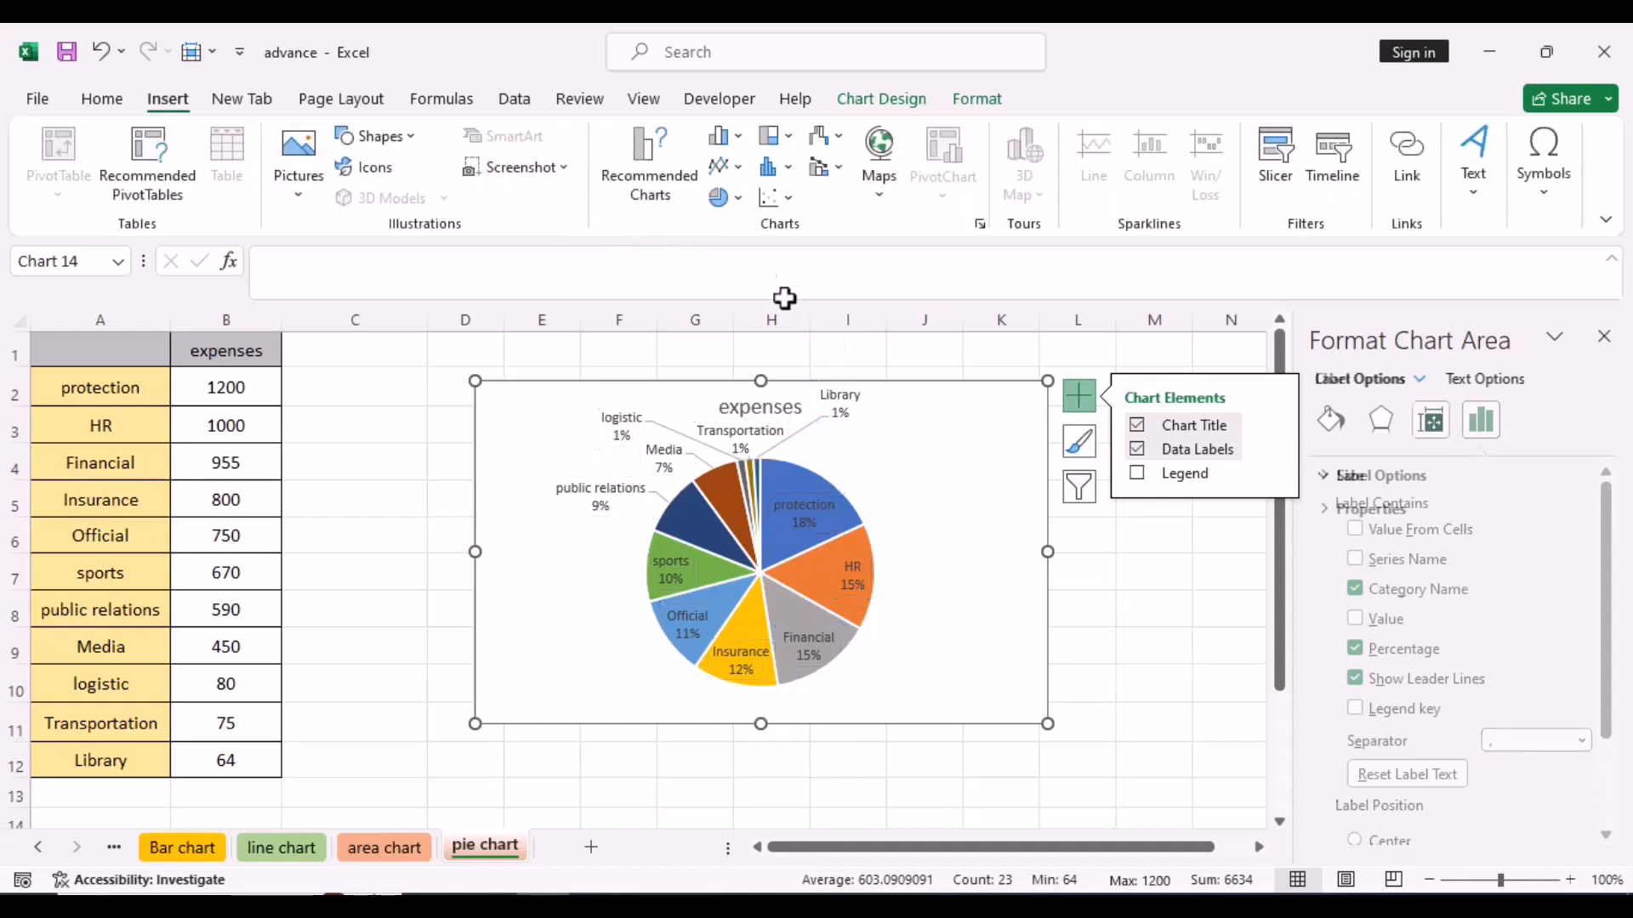
click(742, 204)
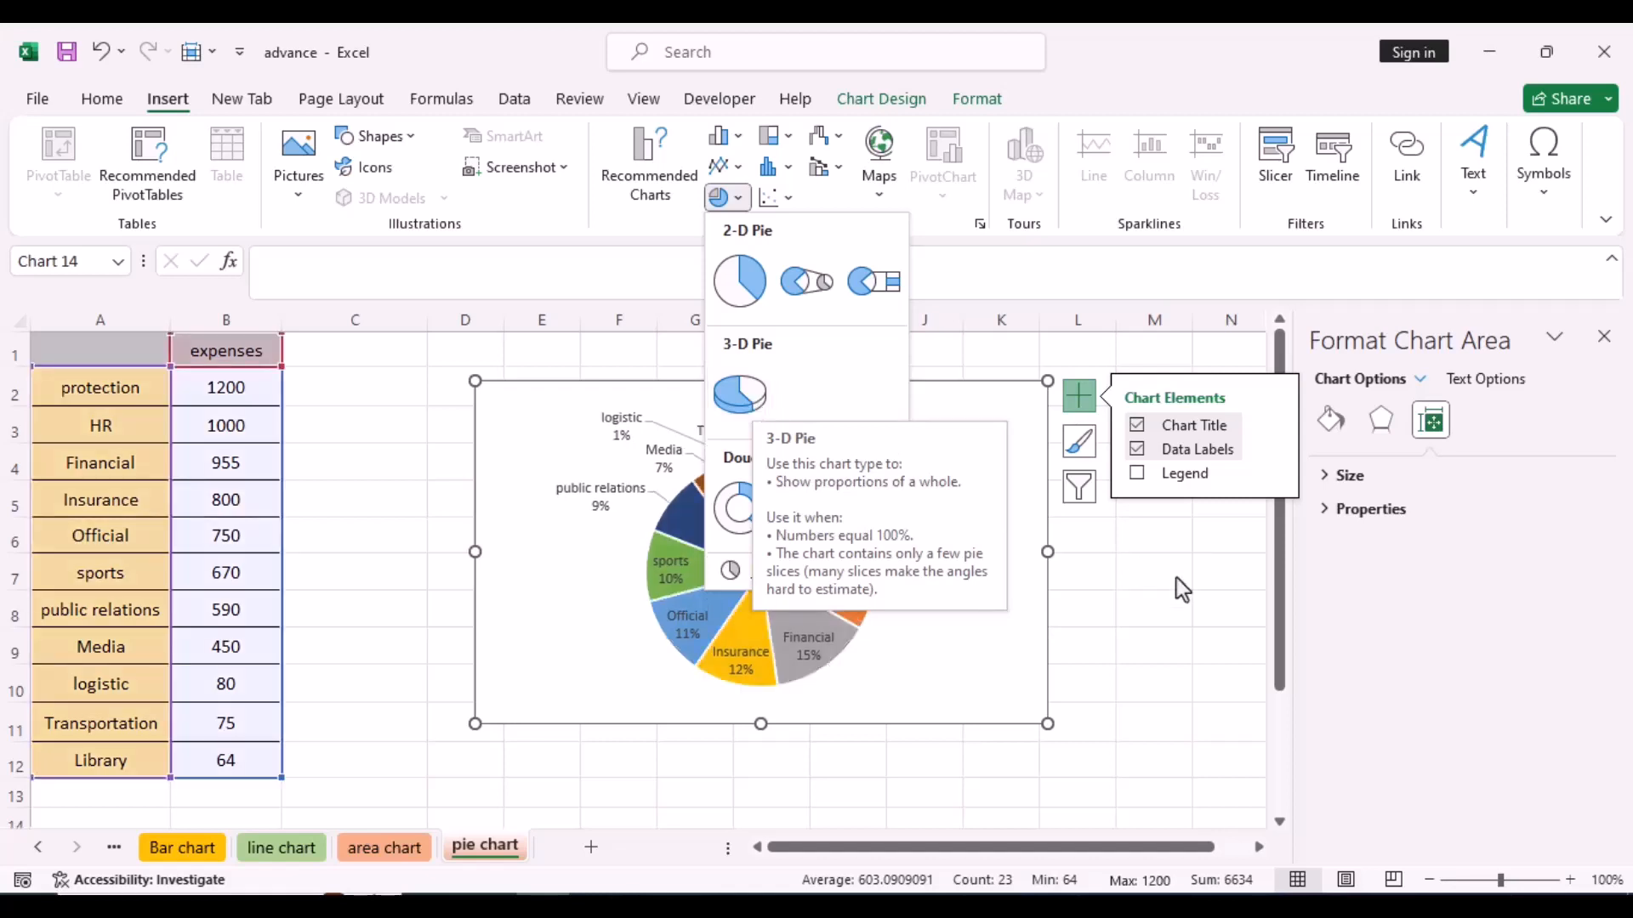
click(1165, 611)
click(941, 478)
key(Delete)
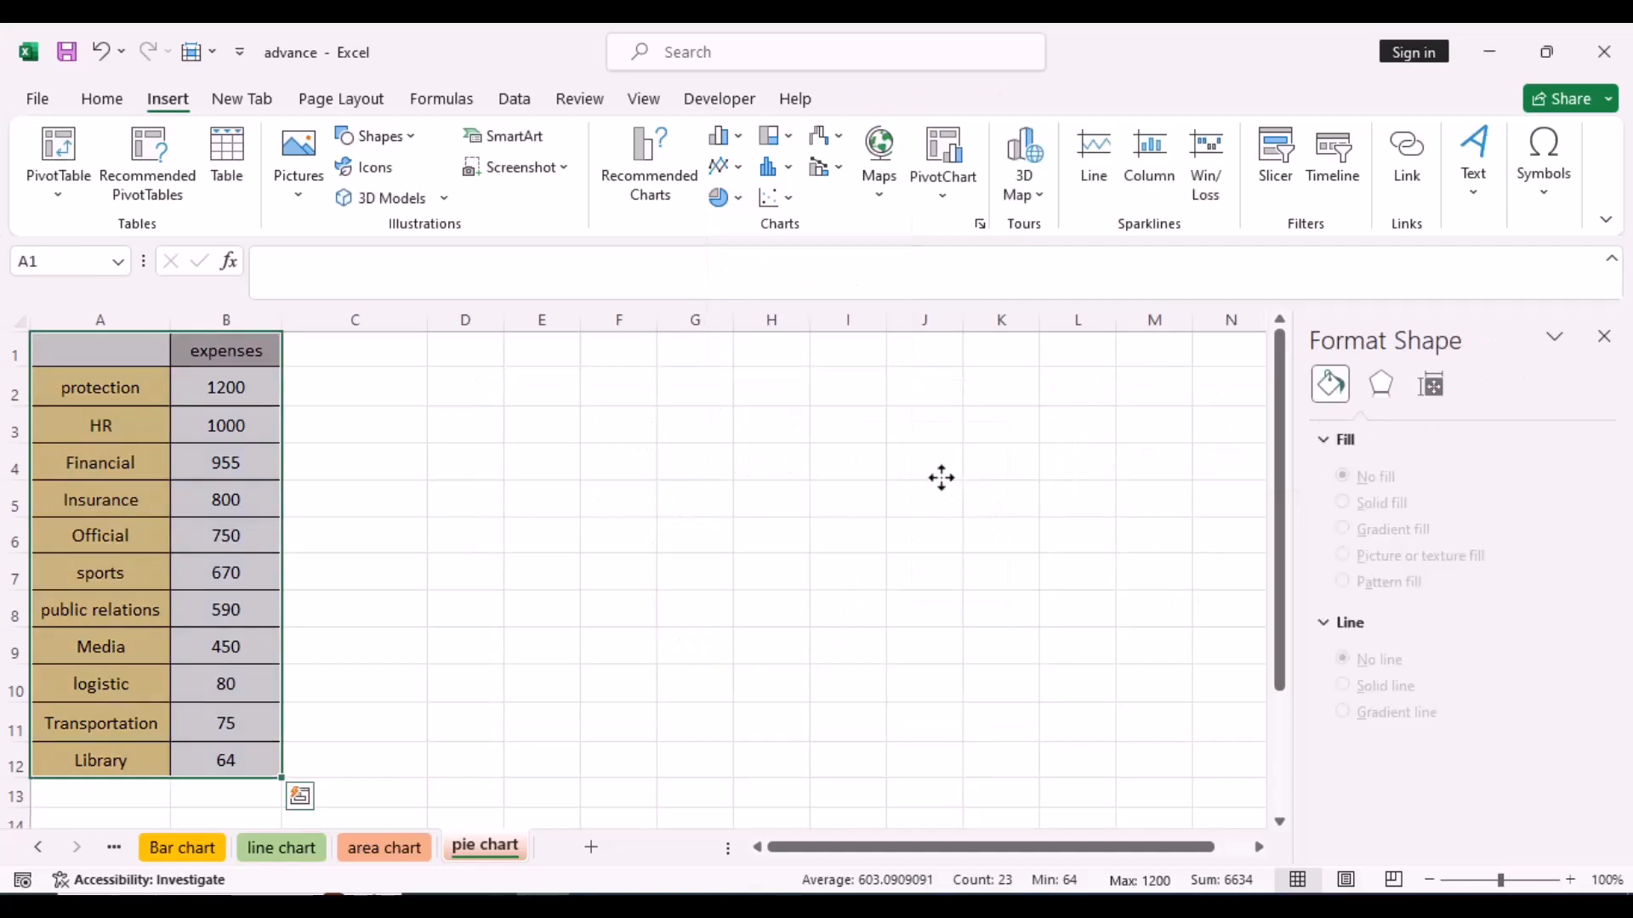
- Insert a Pie of Pie chart from the expenses table in A1:B12
click(745, 201)
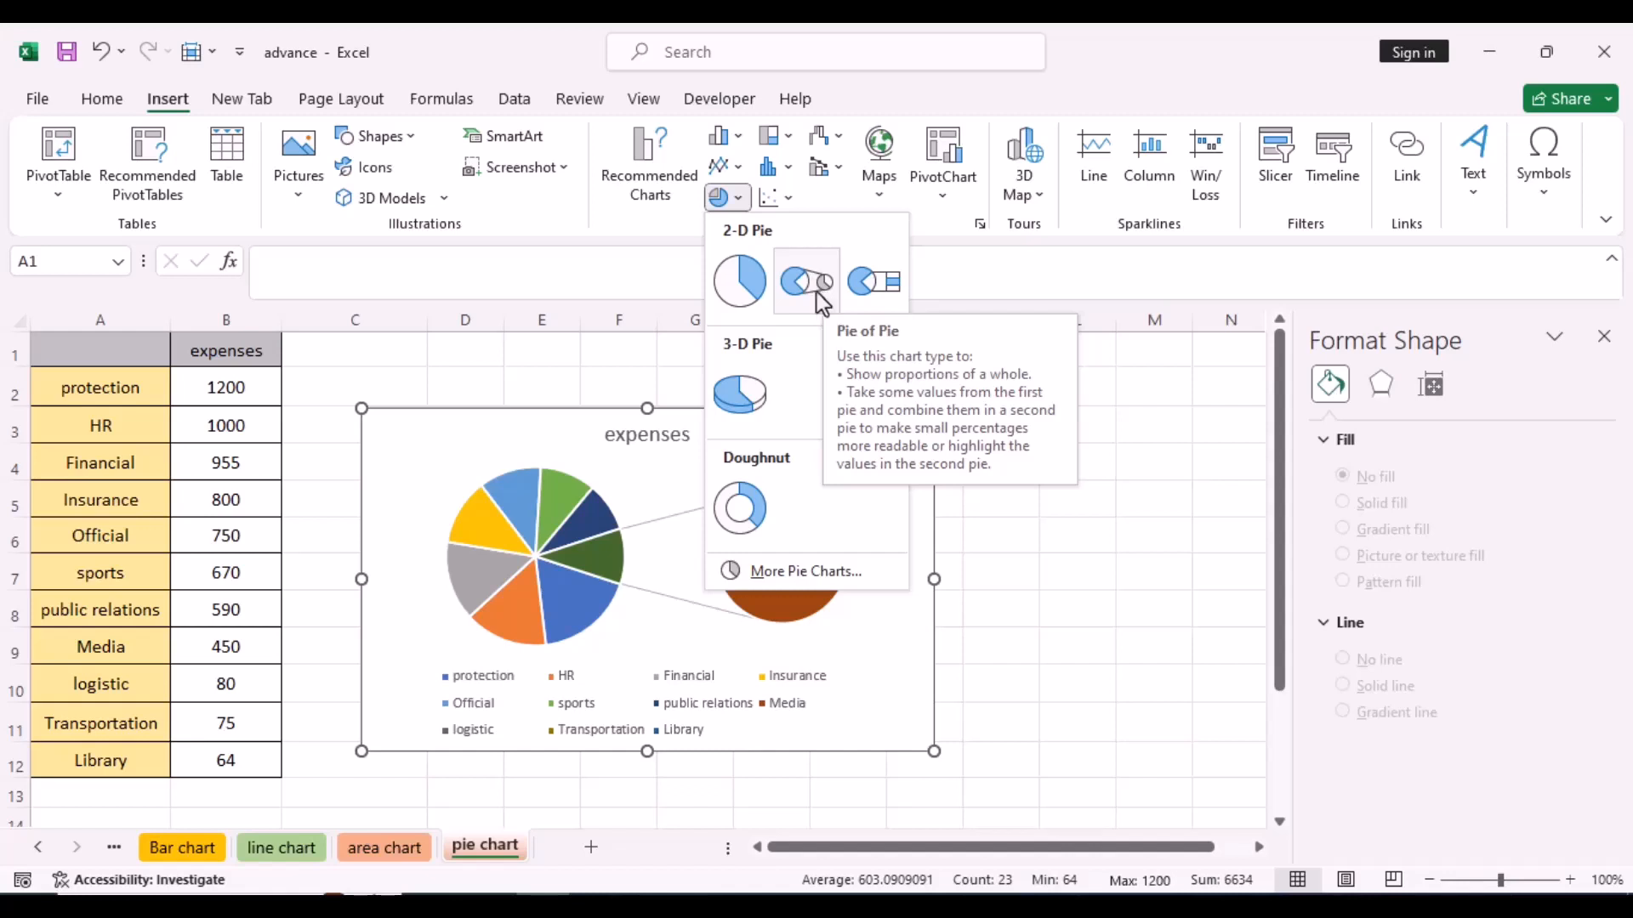
click(518, 389)
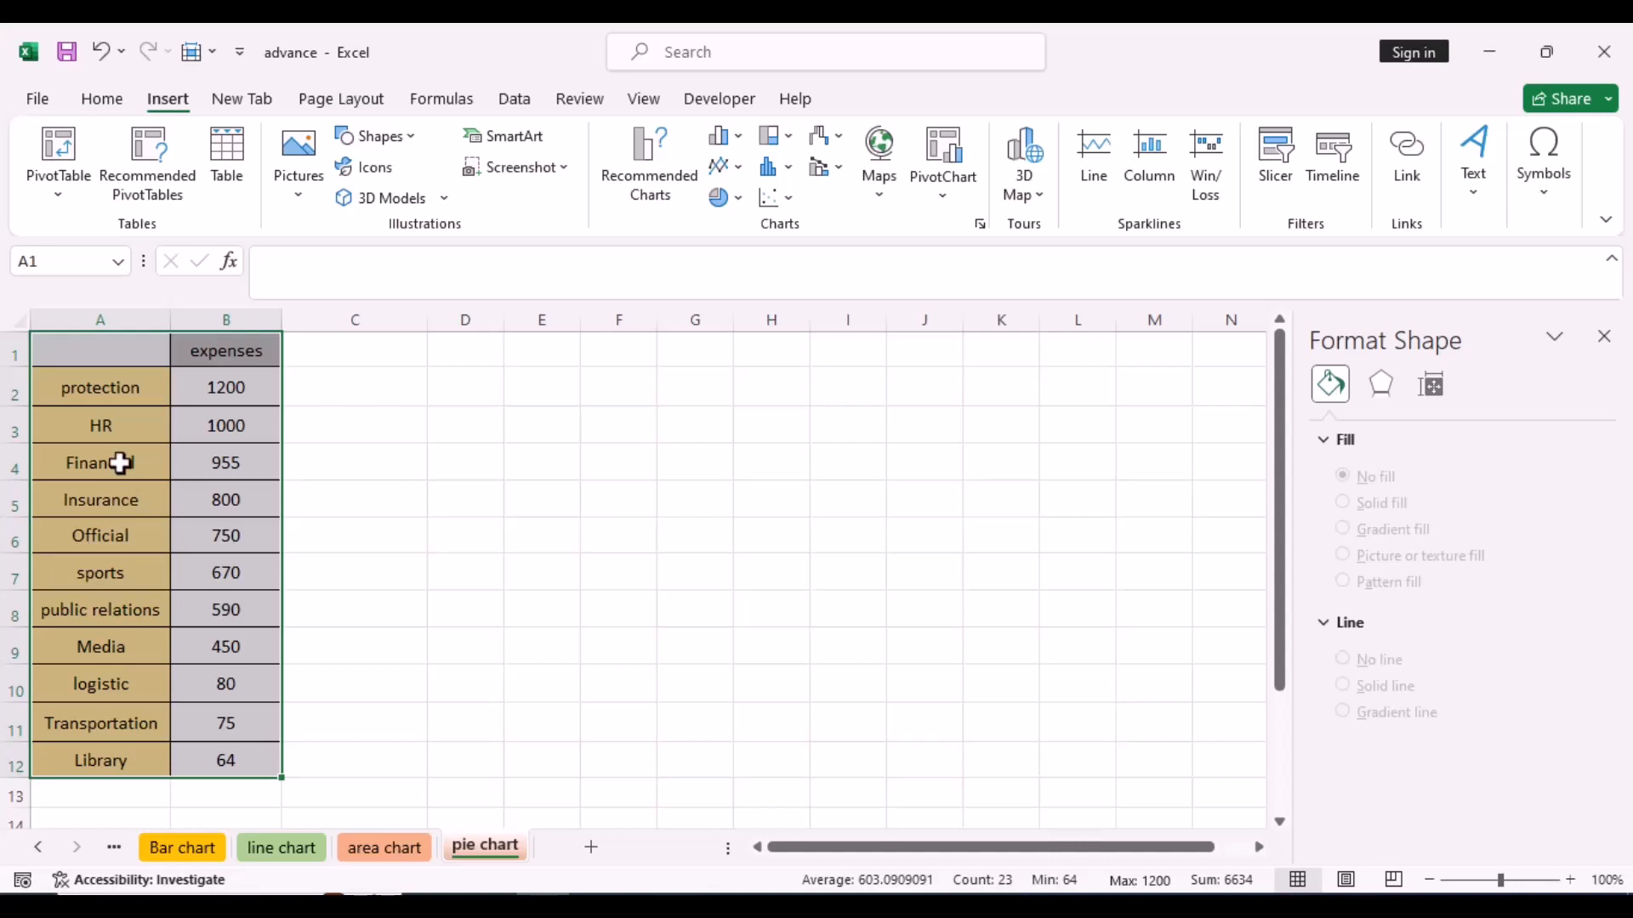
drag(60, 350, 263, 762)
click(740, 198)
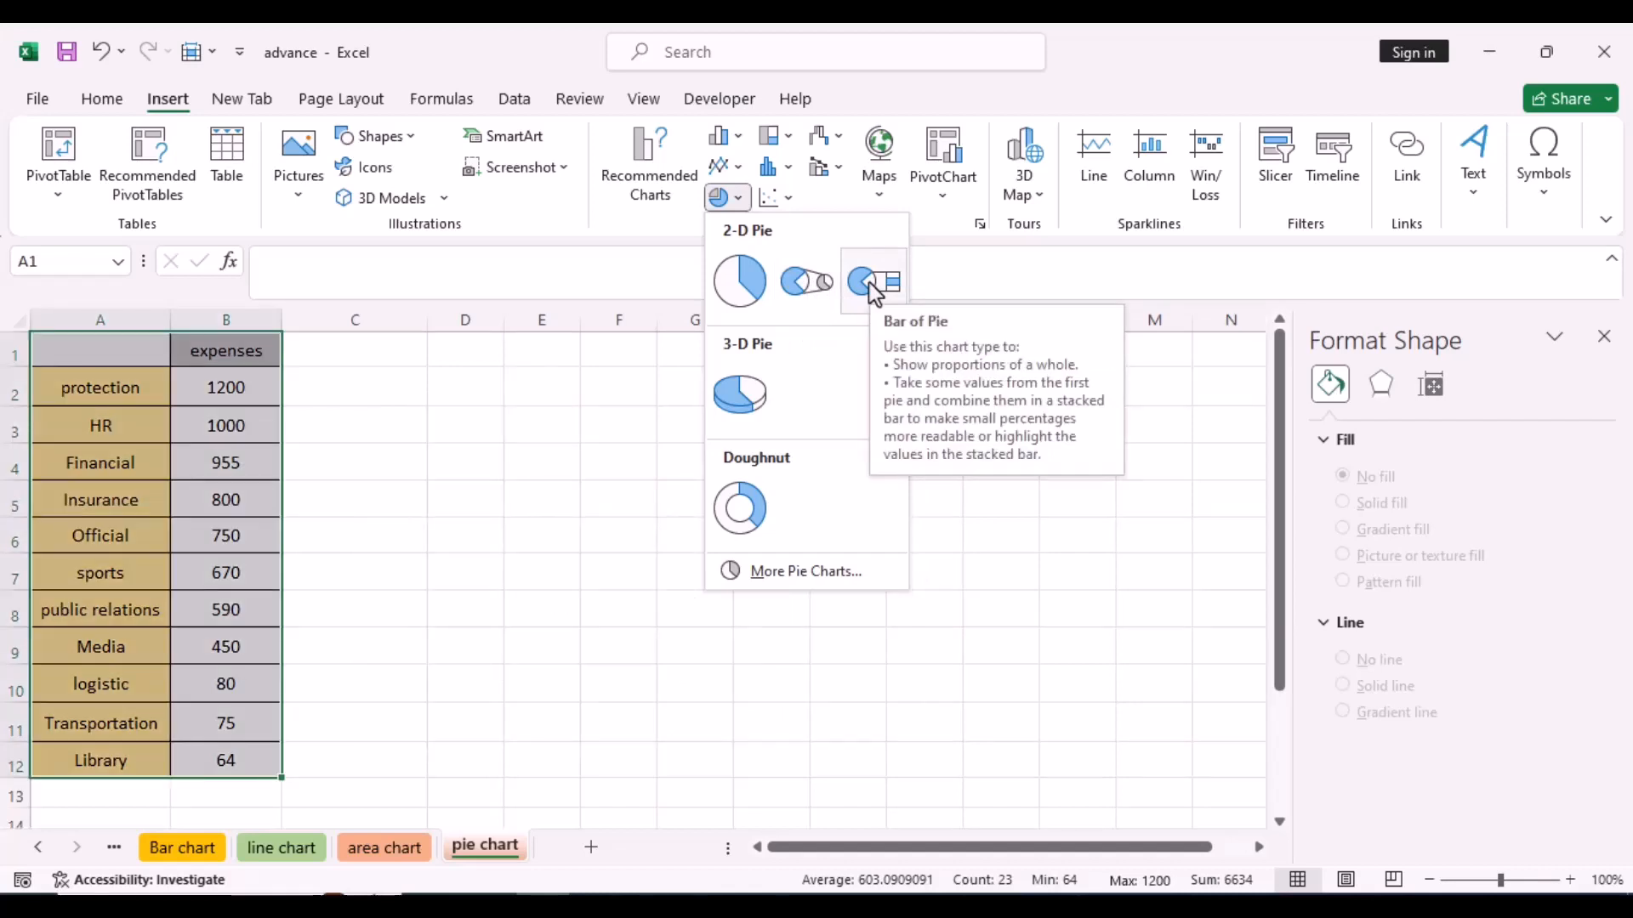
click(824, 287)
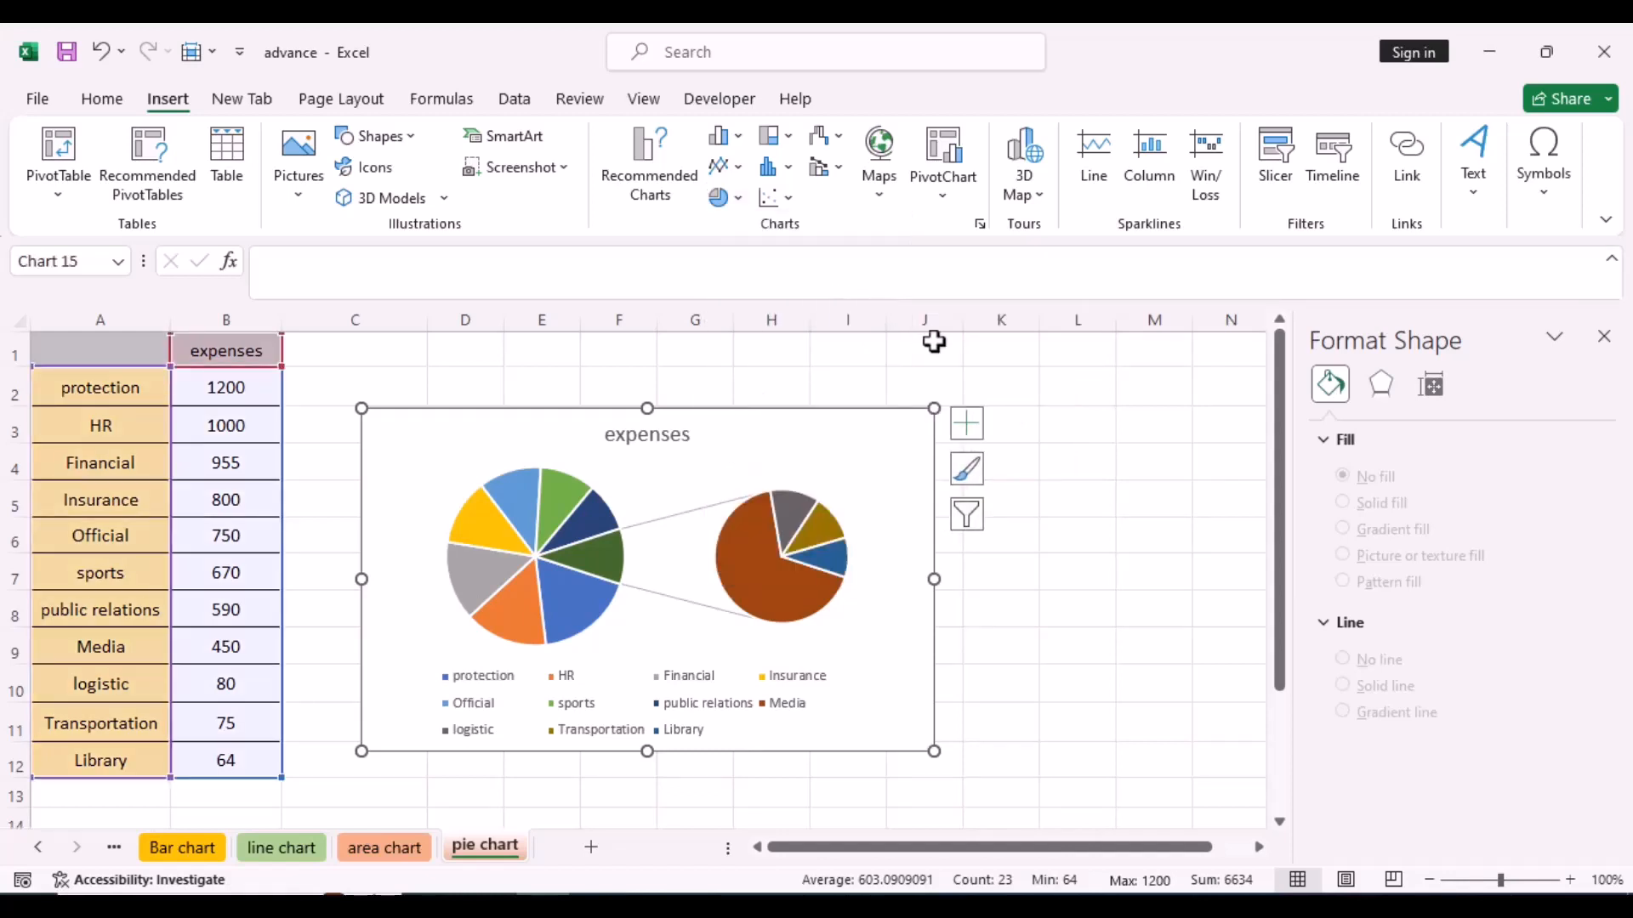
- Add data labels to the Pie of Pie chart and move the chart up beside the table's first row
click(971, 427)
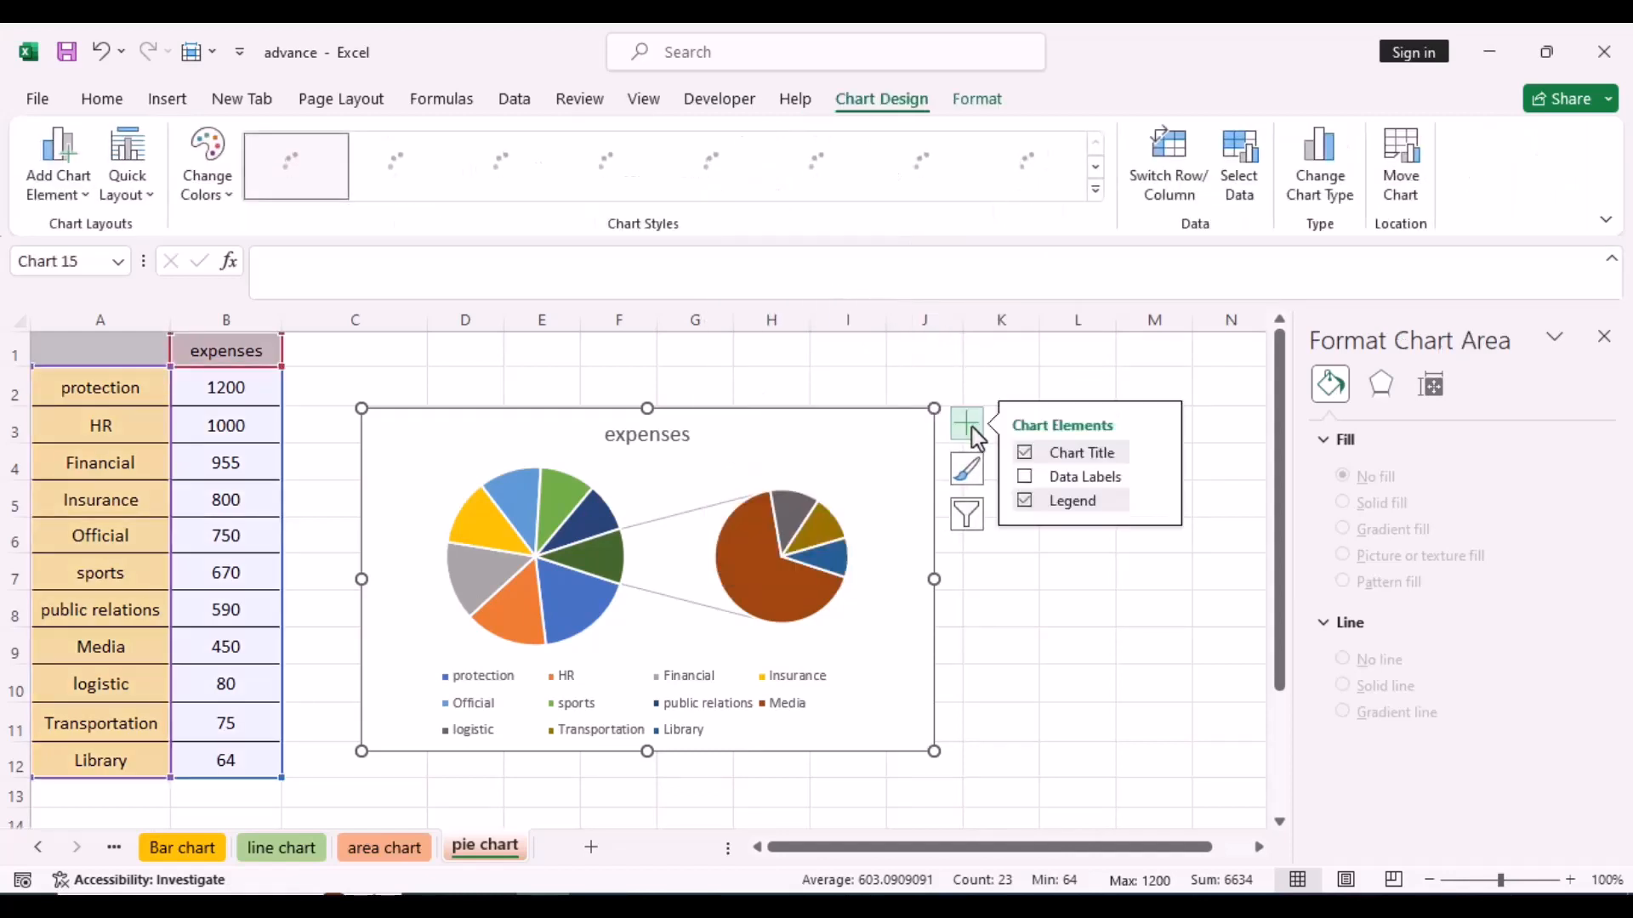
click(1027, 476)
click(1035, 666)
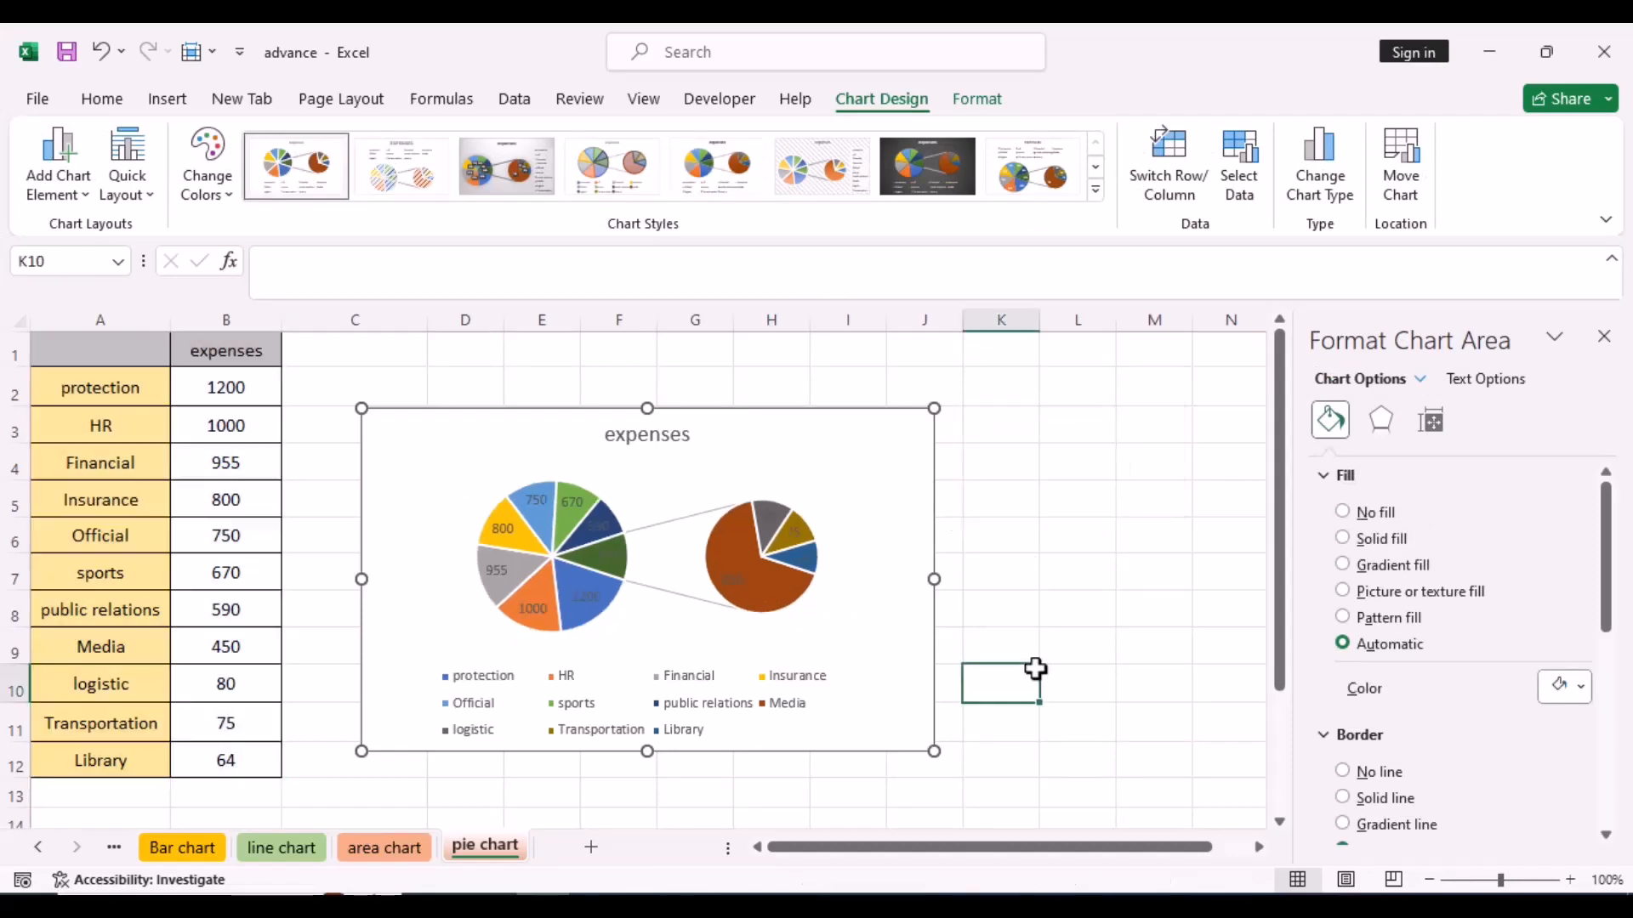
drag(814, 427, 804, 391)
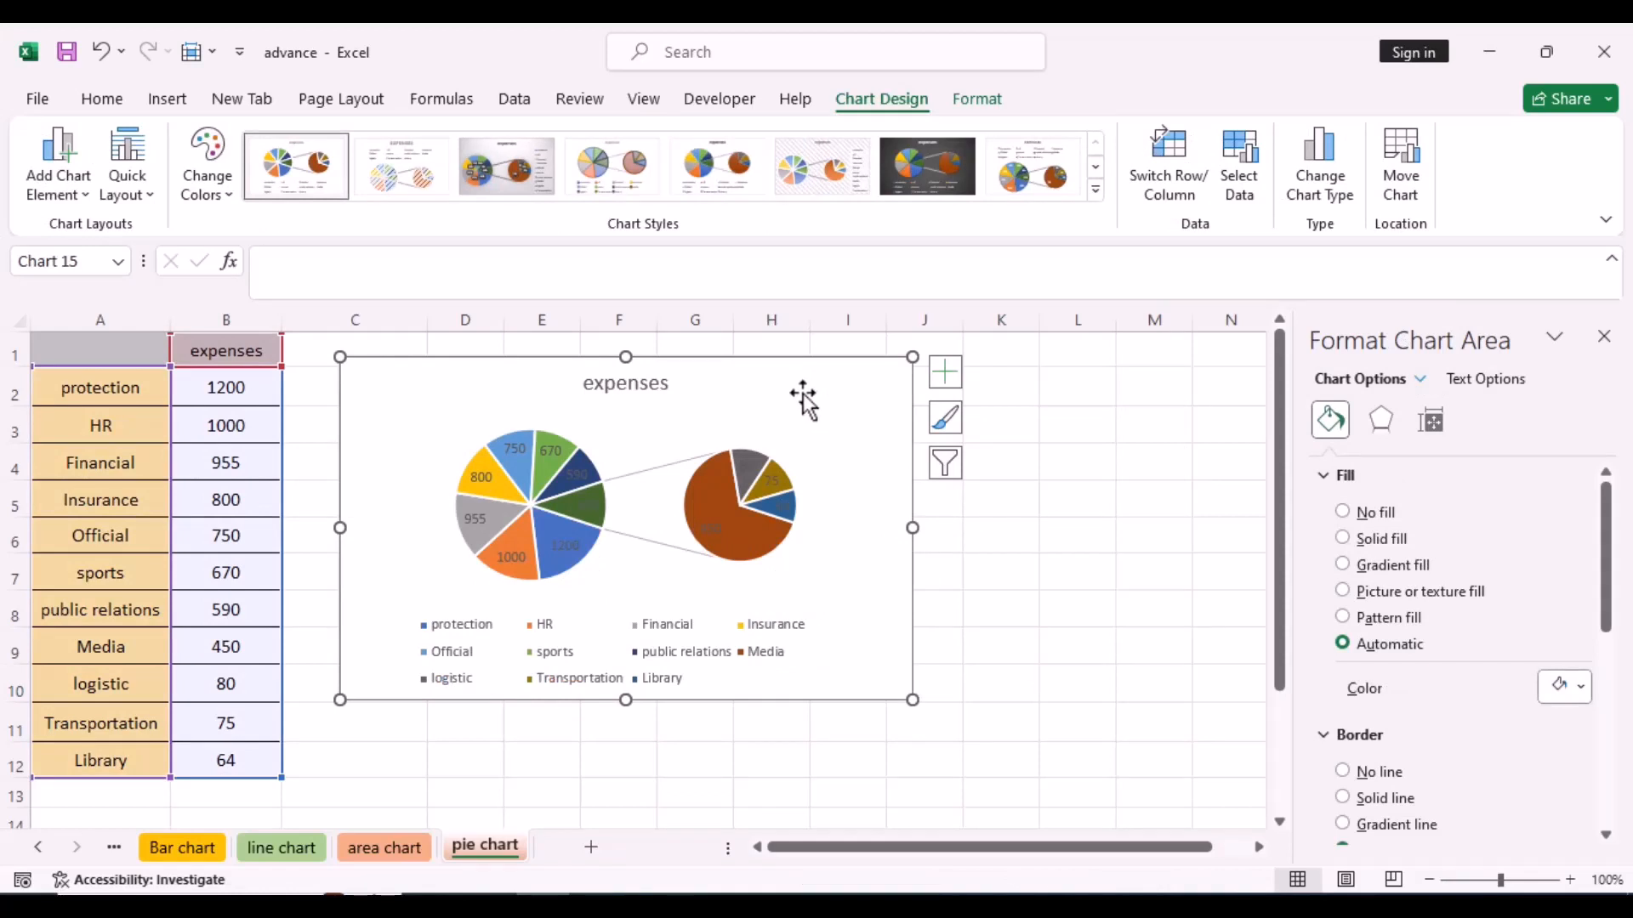
- Set the Pie of Pie chart's data labels to show category name and percentage instead of the value
click(776, 479)
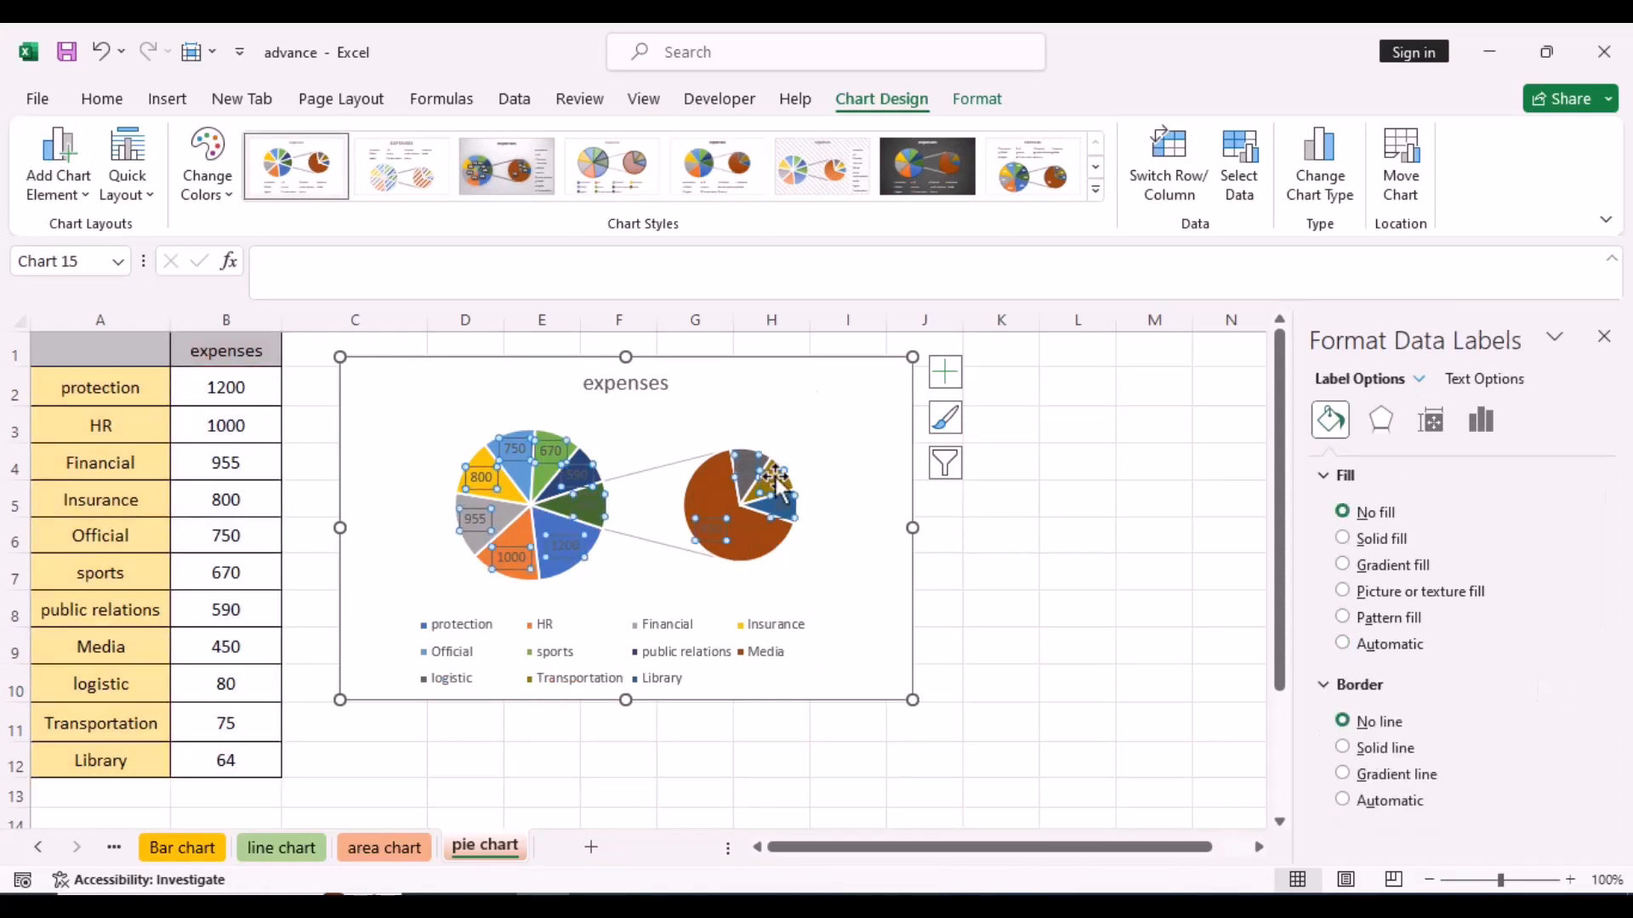
click(1479, 425)
click(1342, 480)
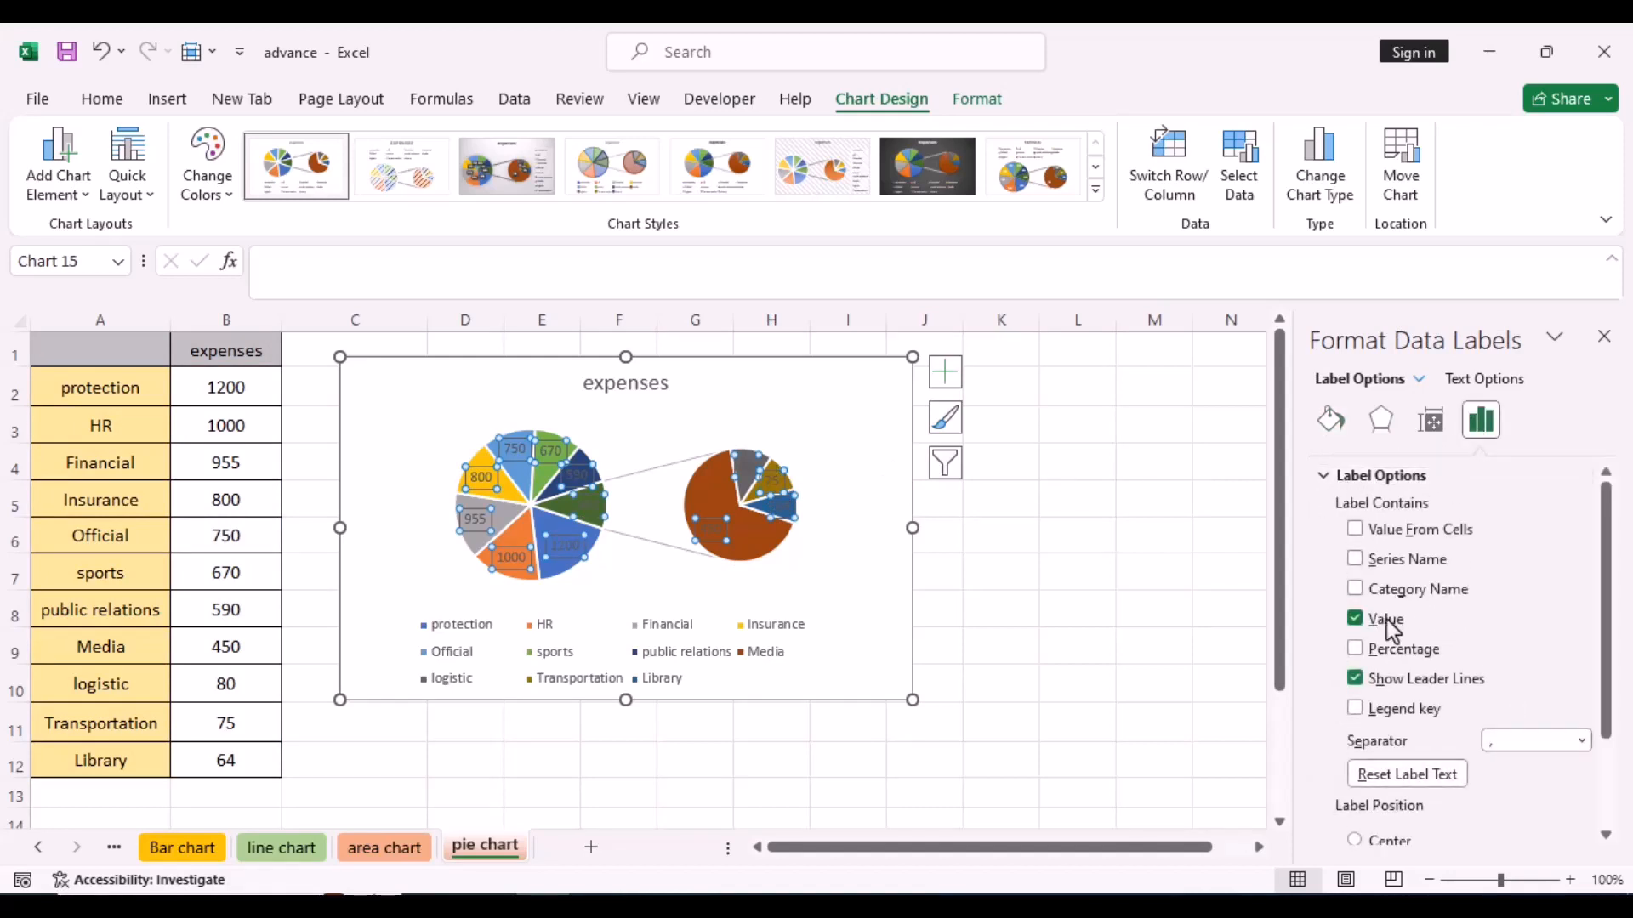
click(1356, 649)
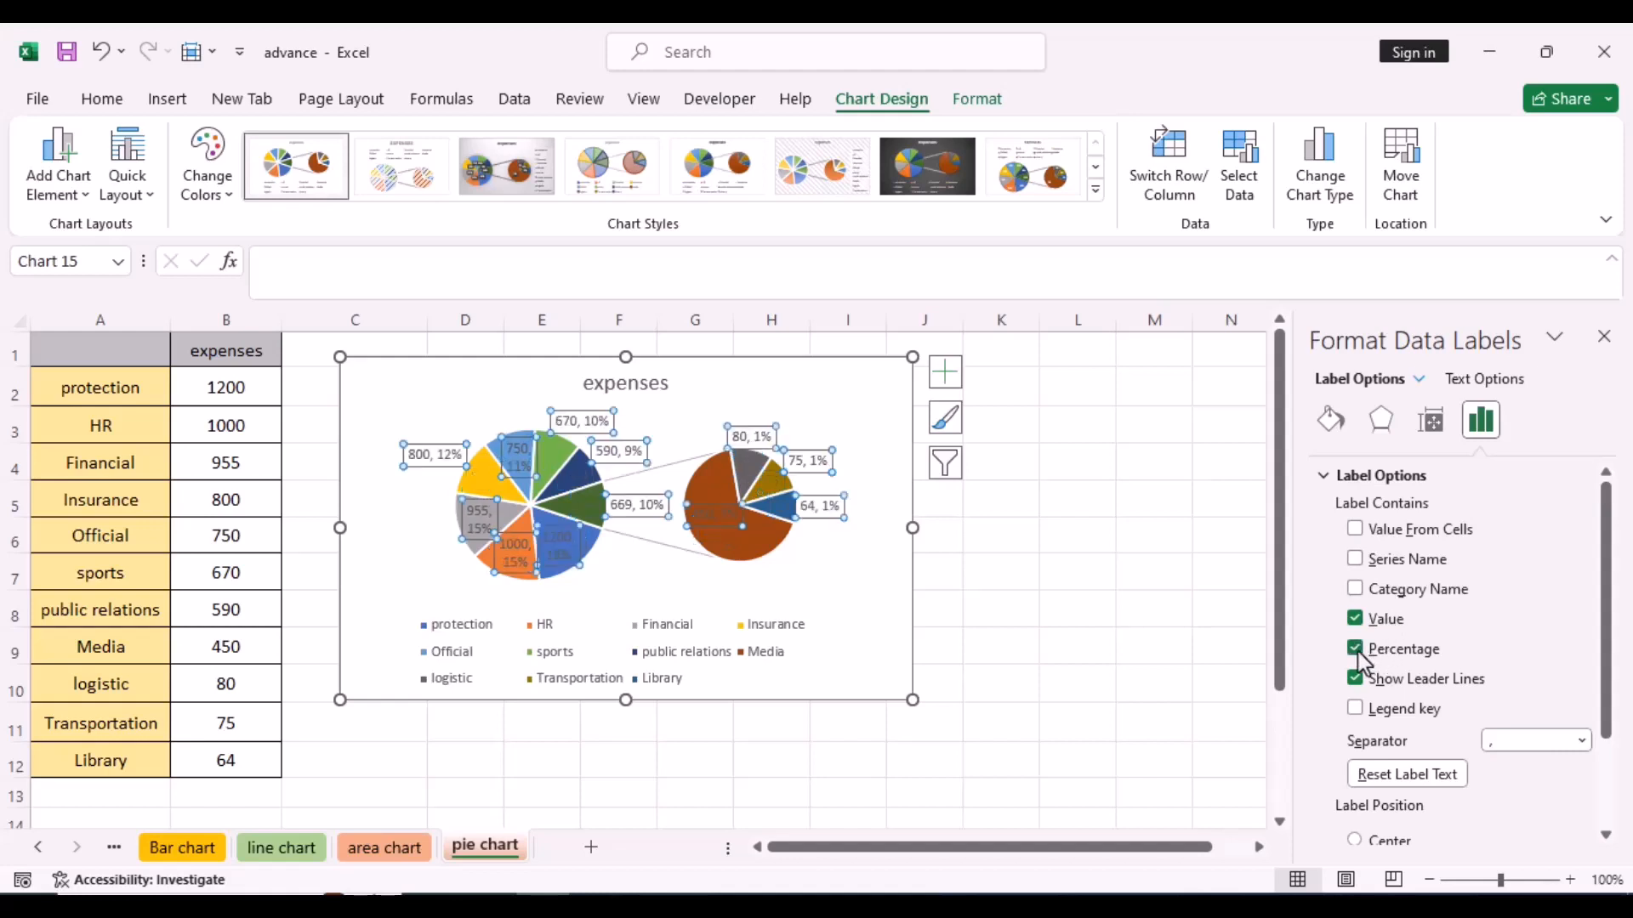
click(1355, 619)
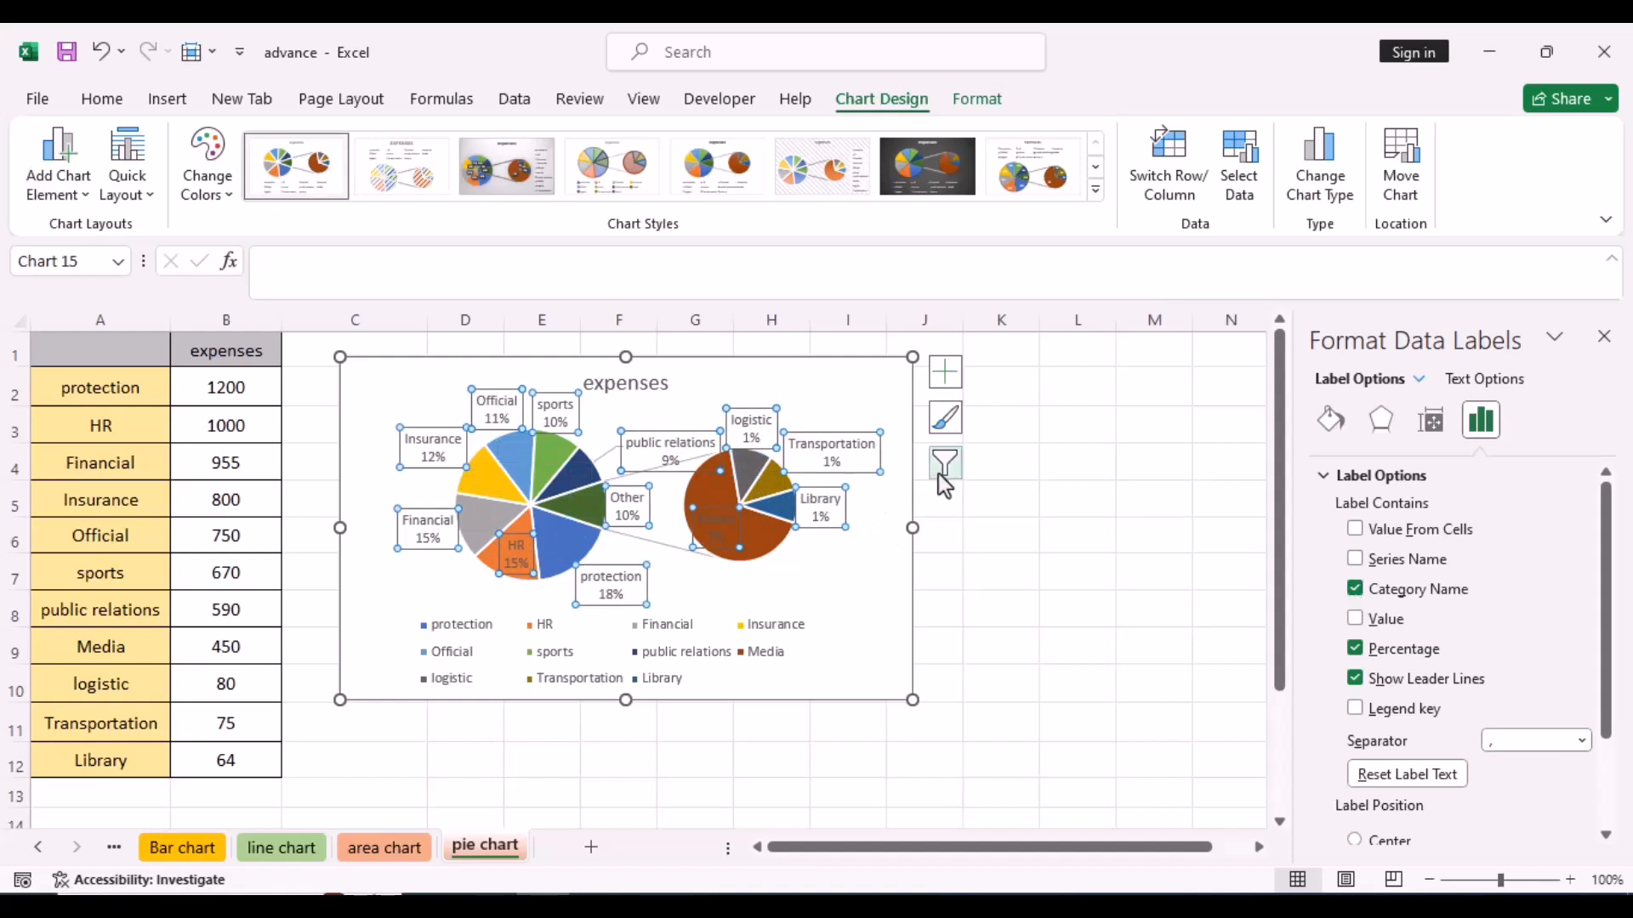
- Remove the legend from the Pie of Pie chart and select the chart area
click(949, 376)
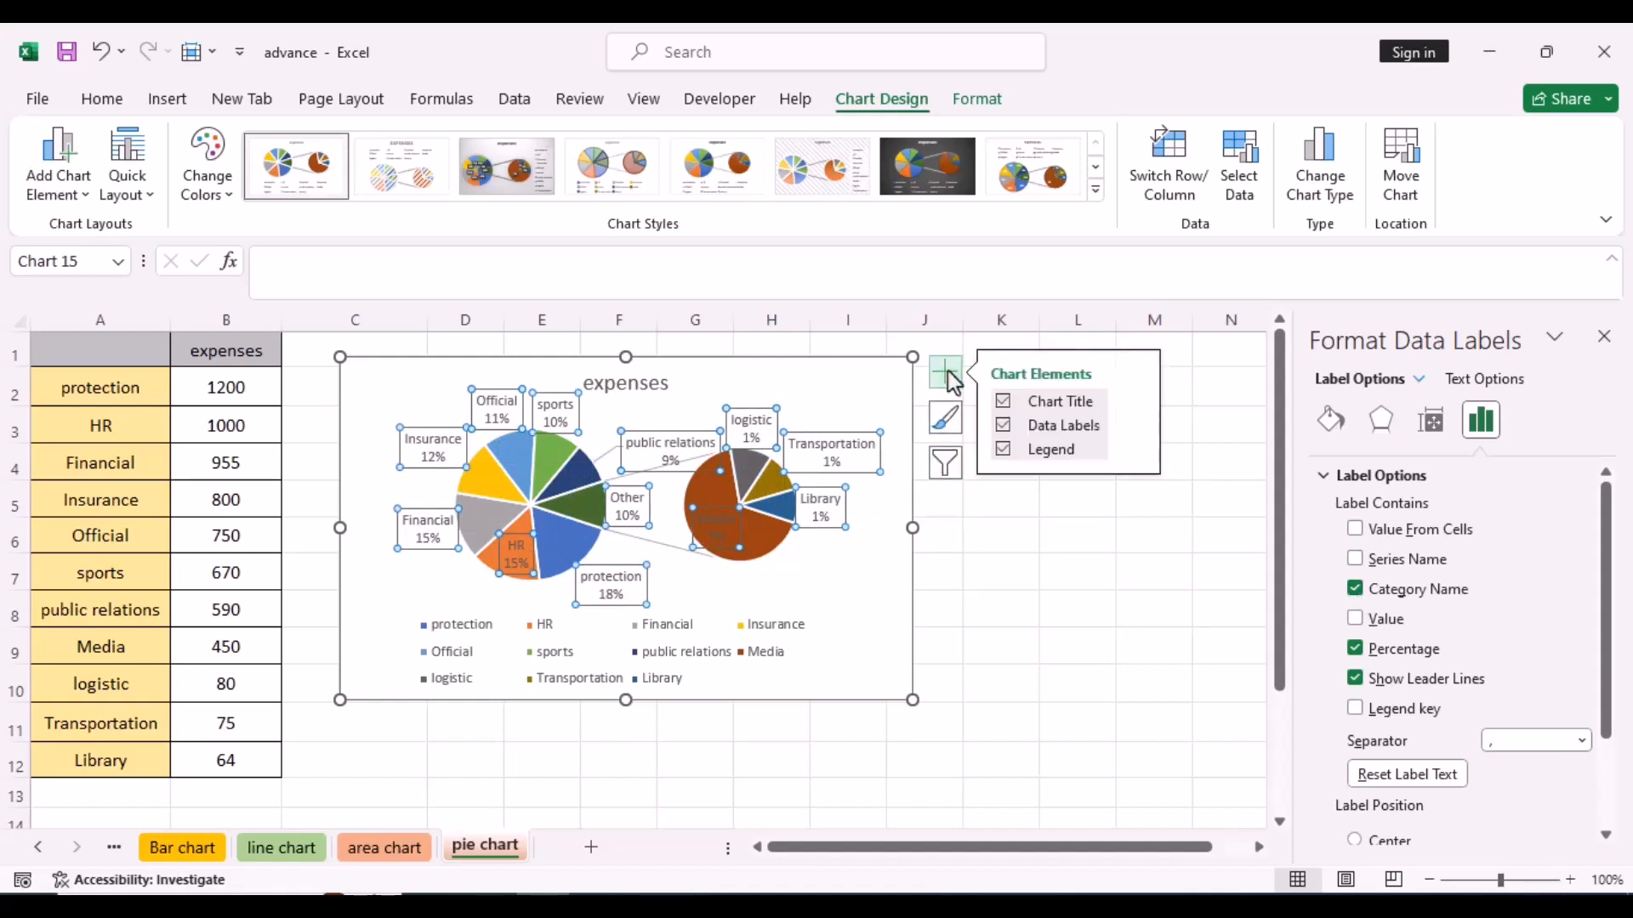
click(1005, 453)
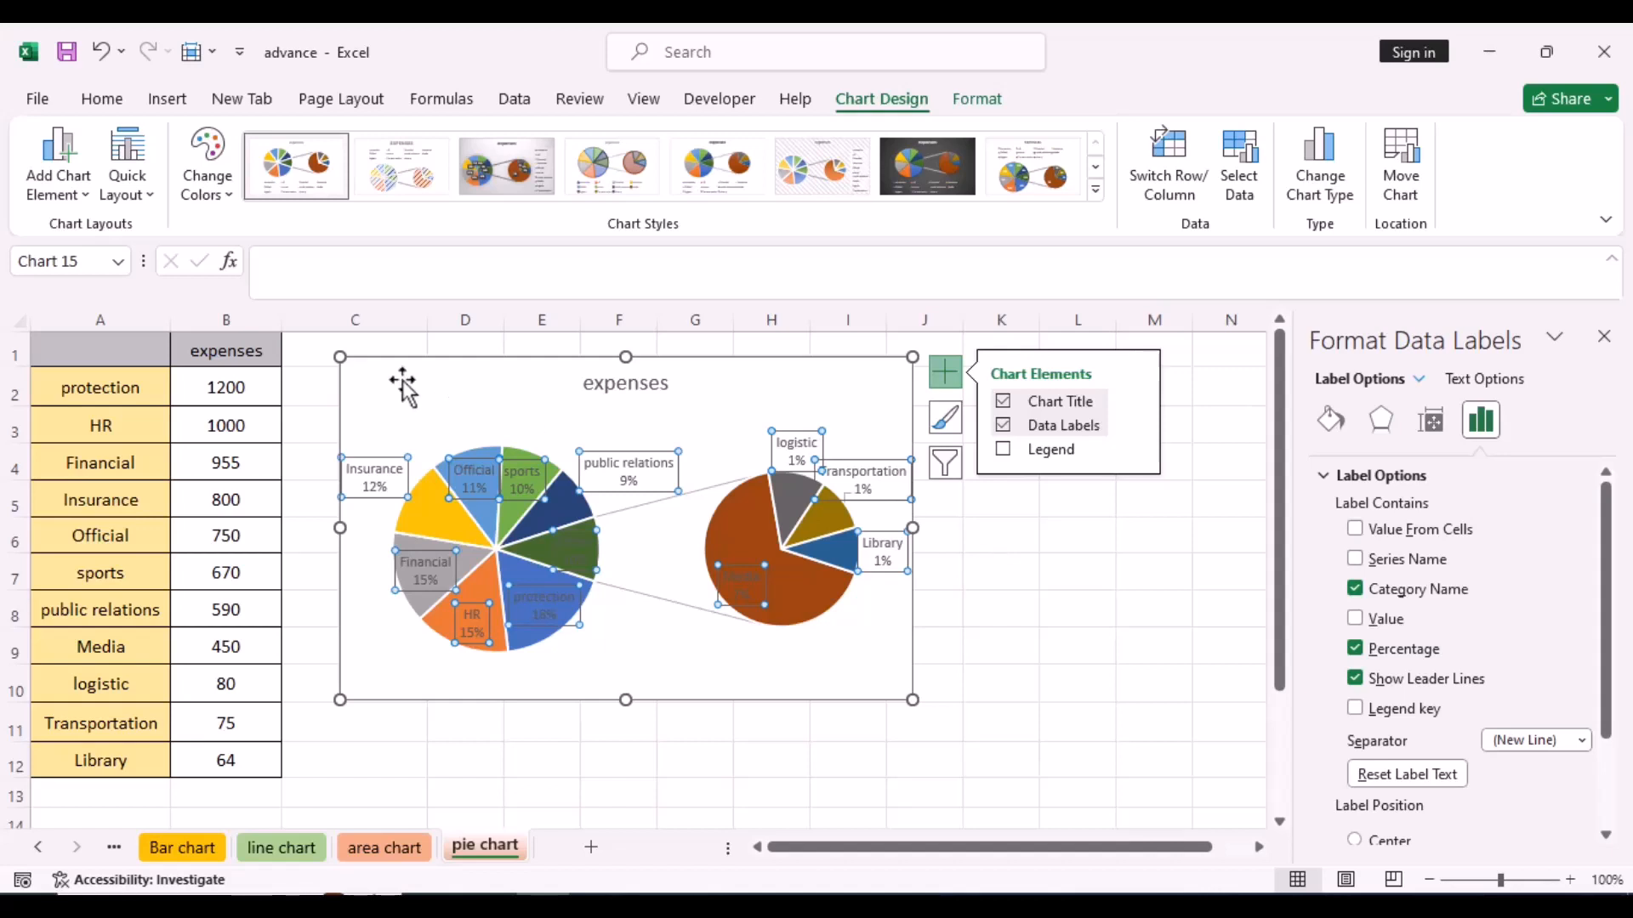
click(342, 357)
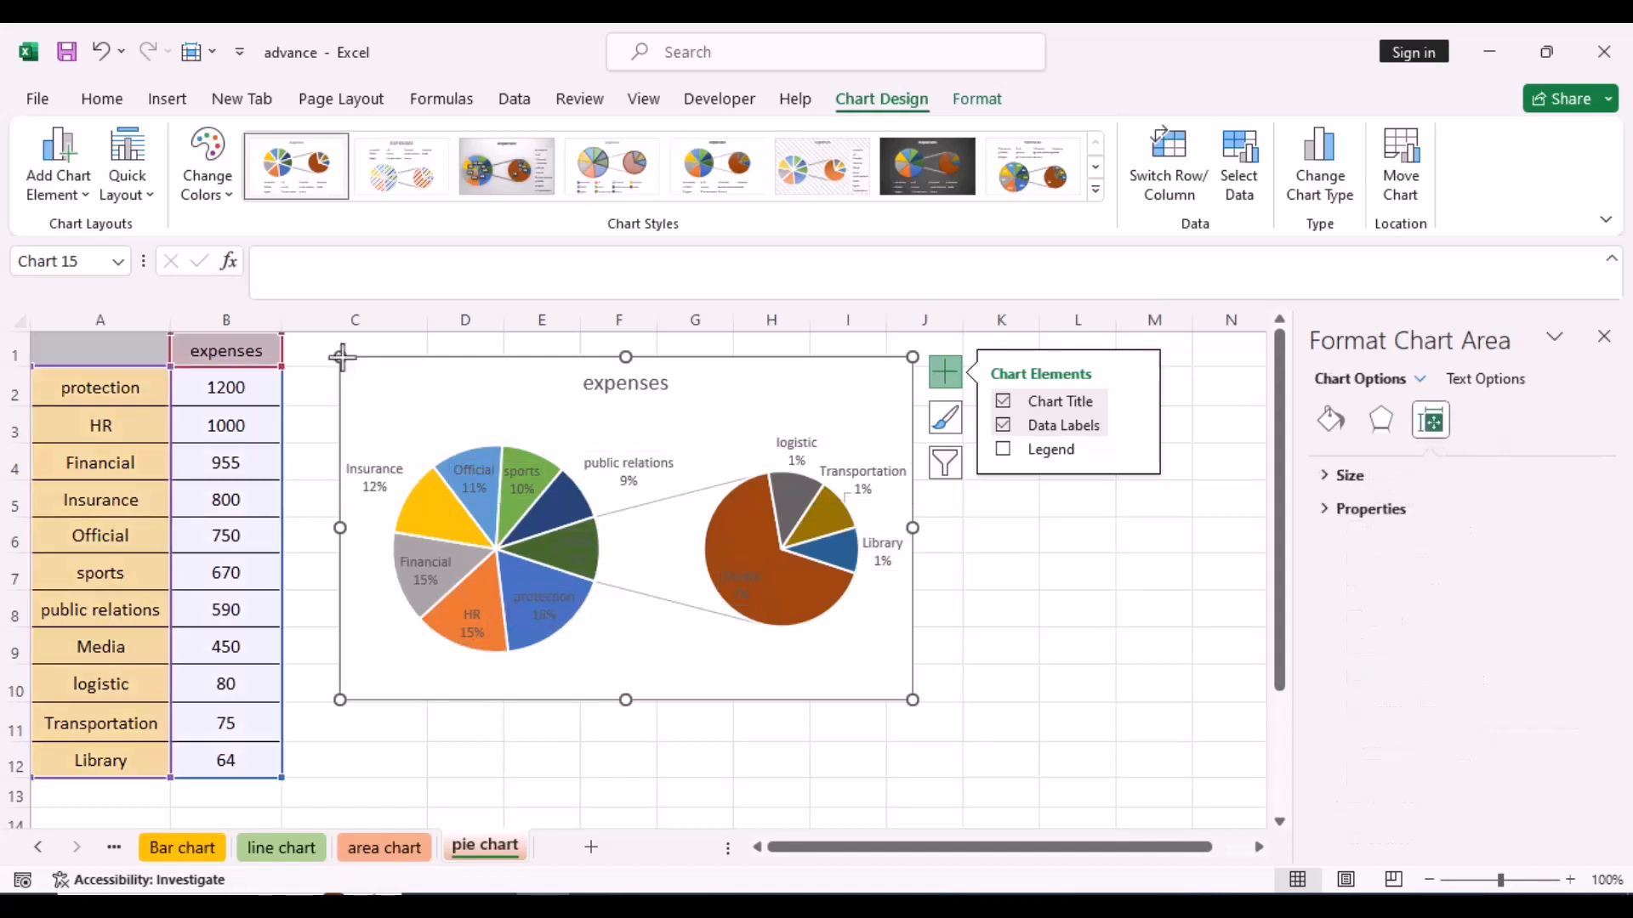
click(102, 99)
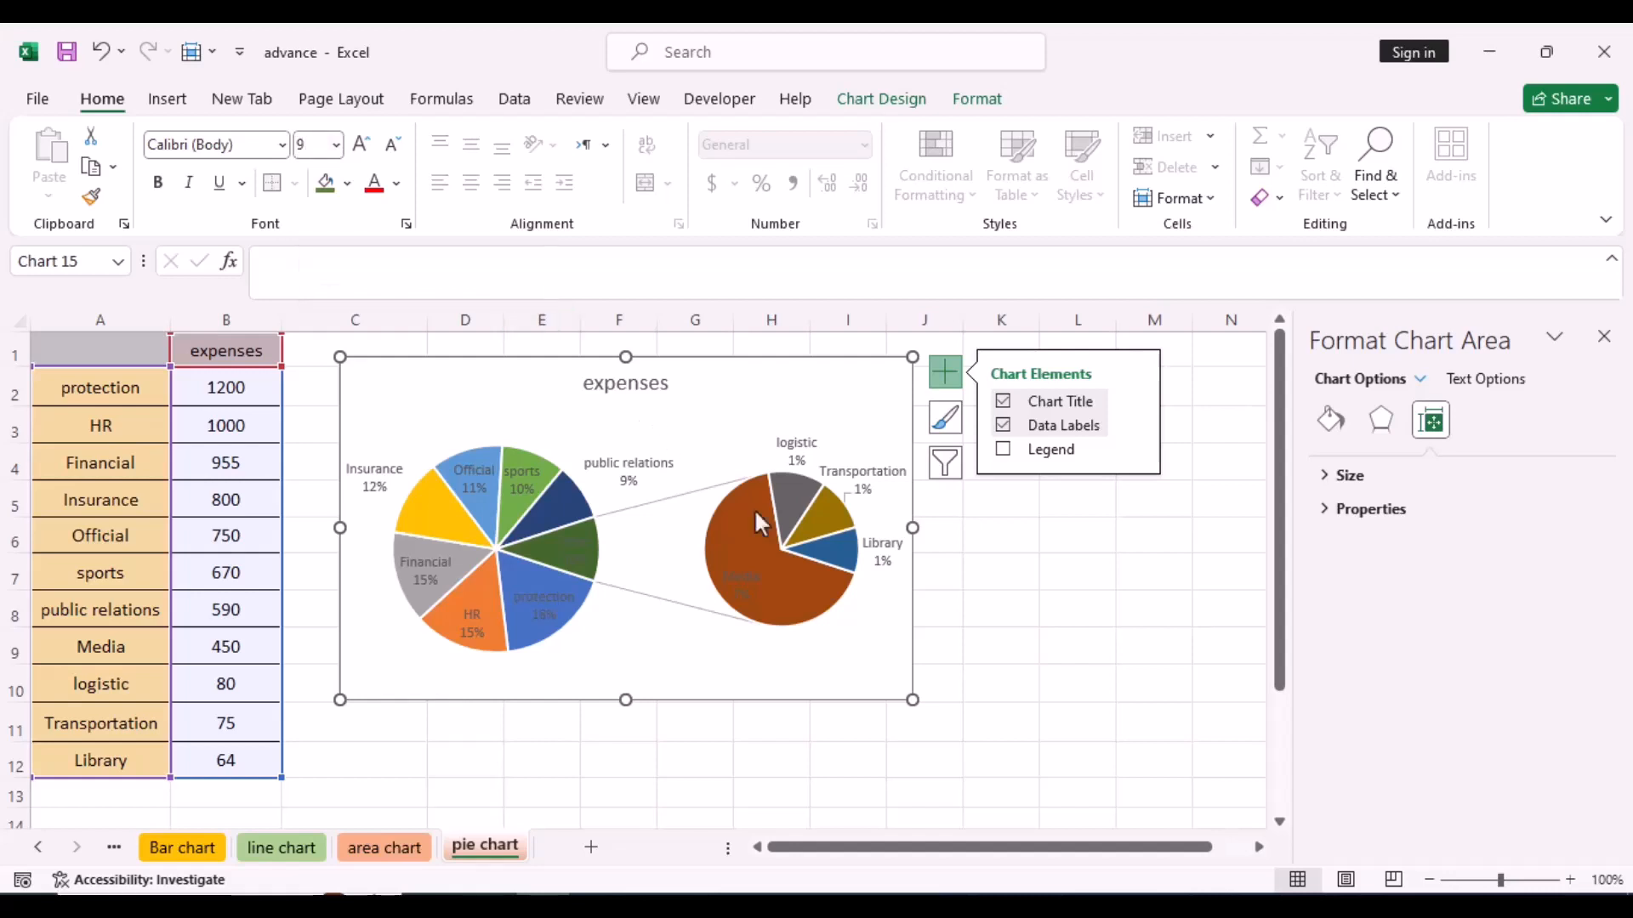
- Set the pie explosion of the expenses series to 4%
click(930, 652)
click(819, 604)
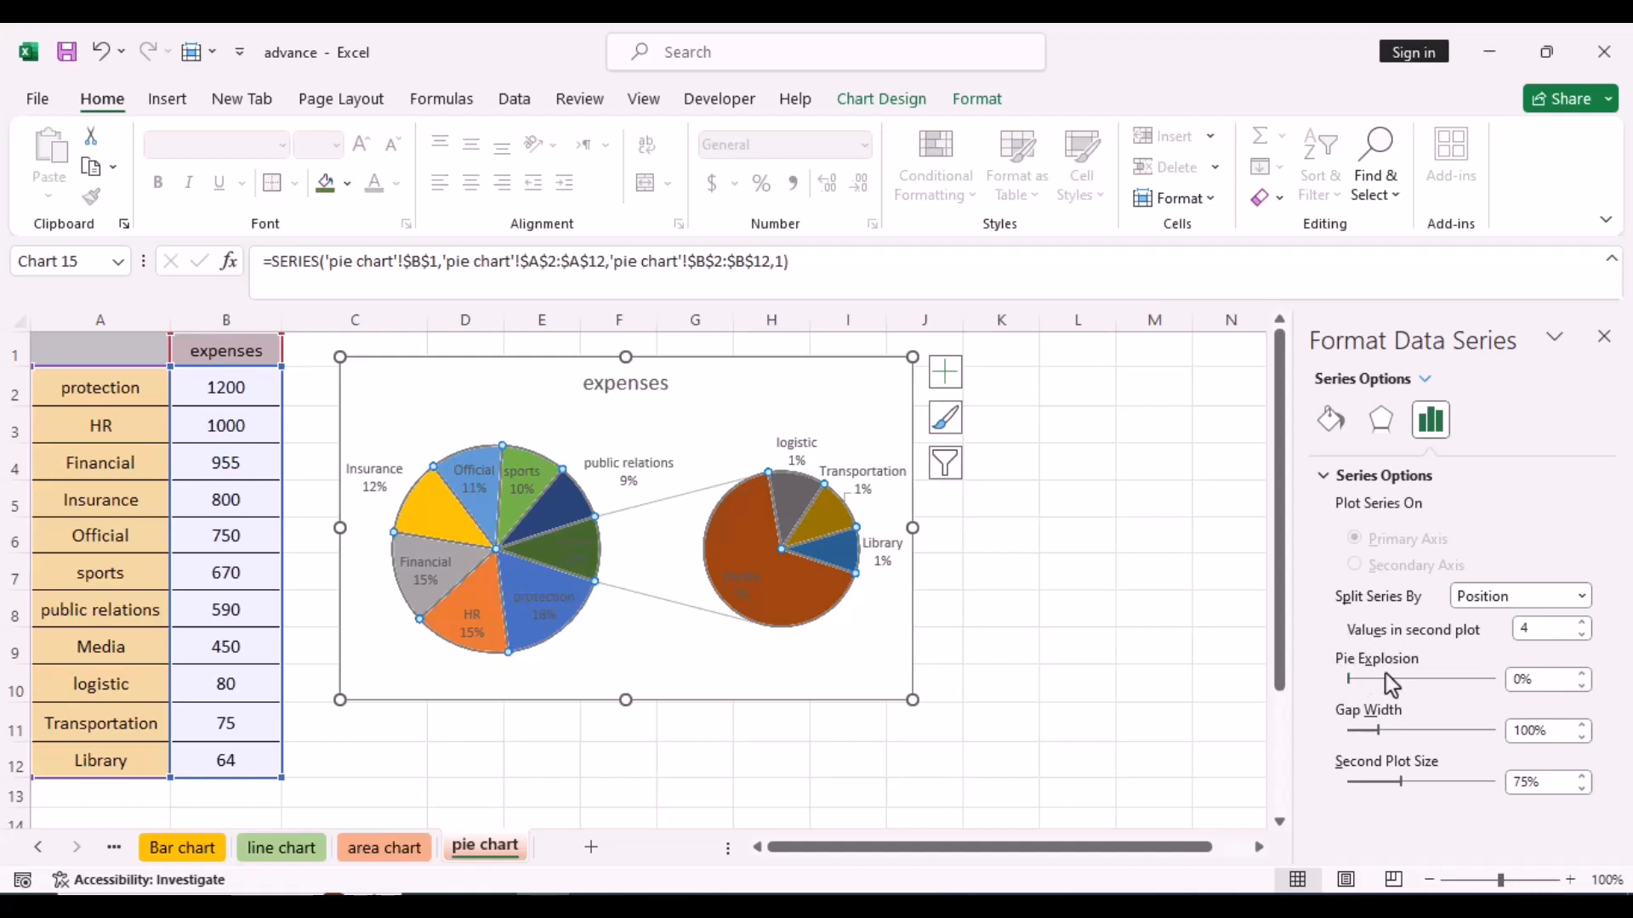
click(1584, 675)
click(1583, 675)
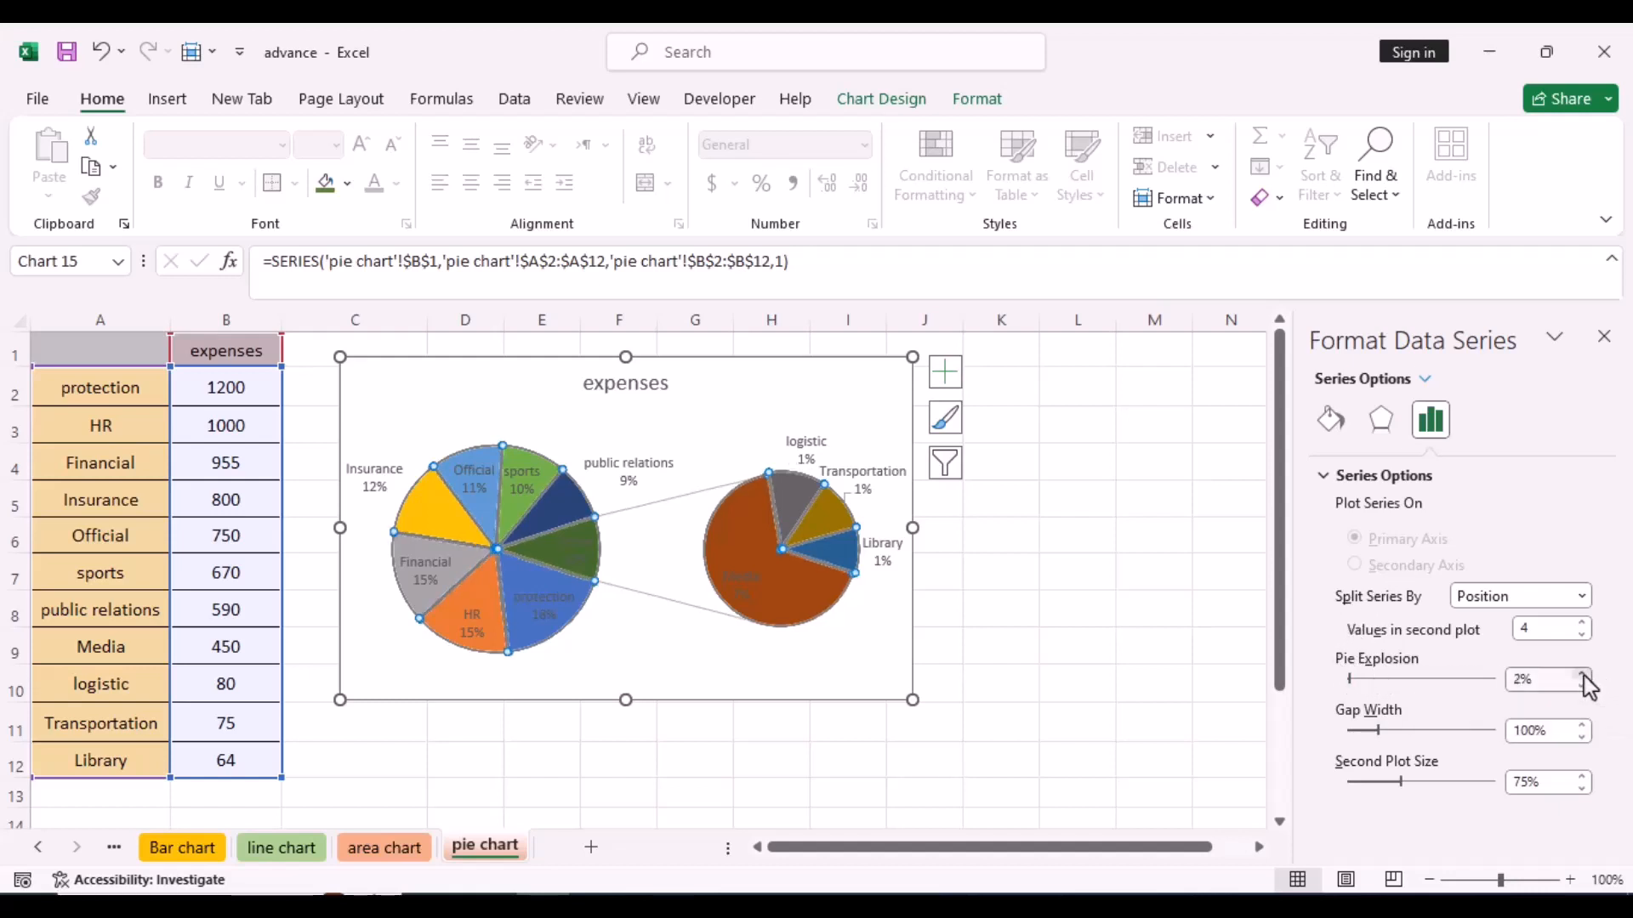
click(1584, 675)
click(1584, 675)
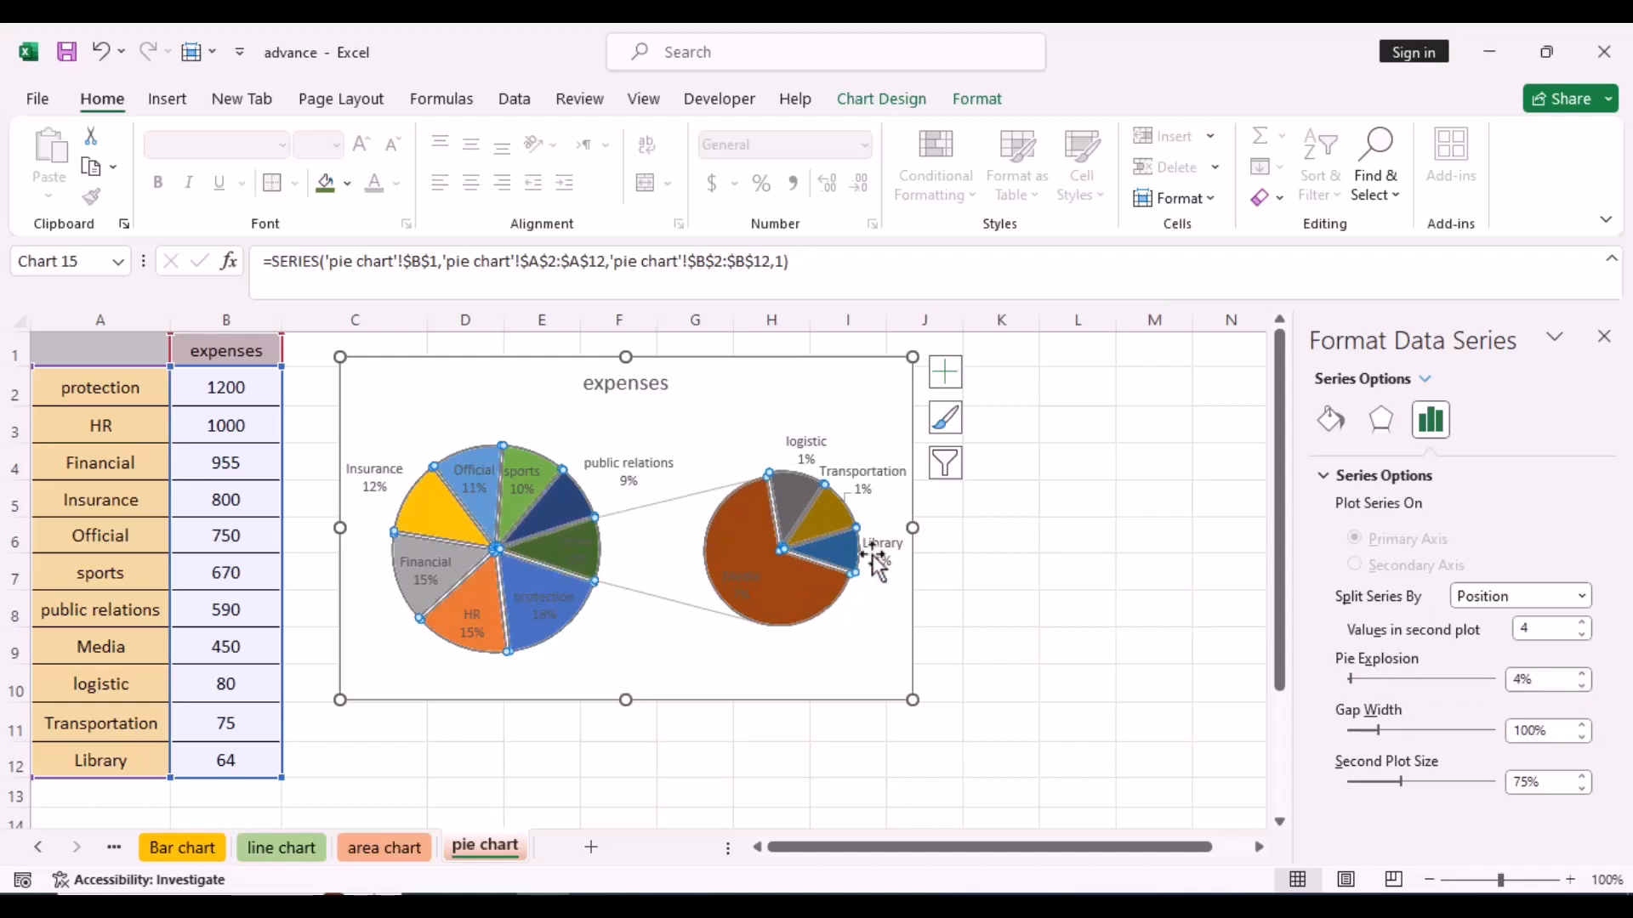
- Increase the gap width between the two pies to 113%
mouse_move(845, 594)
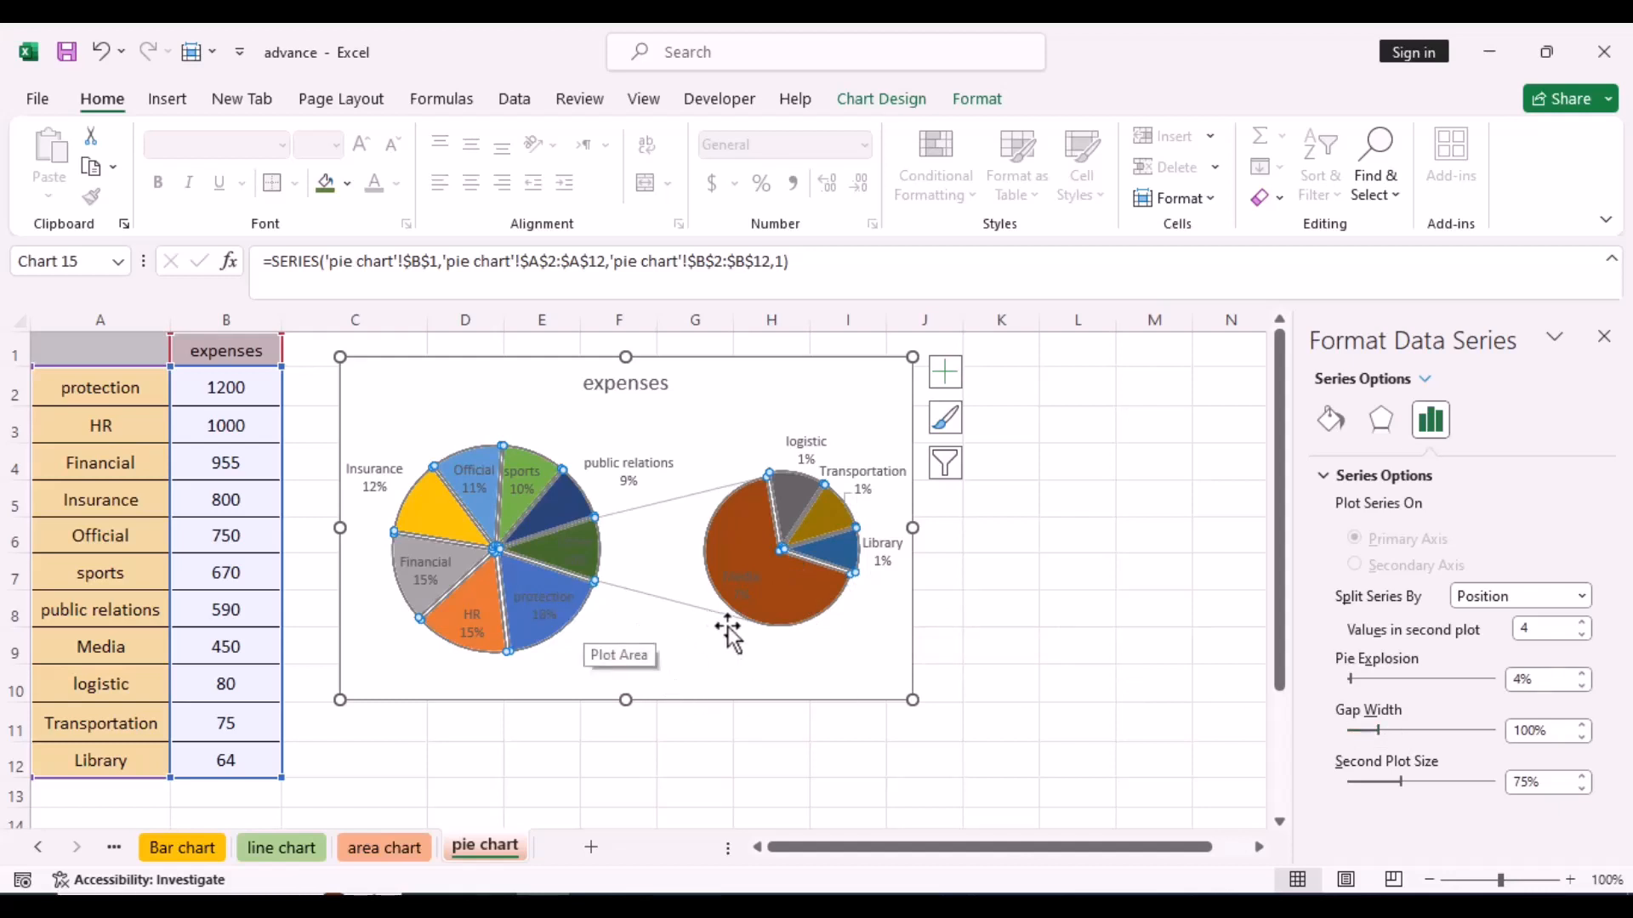
click(1582, 726)
click(1583, 725)
click(1583, 726)
click(1583, 725)
click(1583, 726)
click(1583, 726)
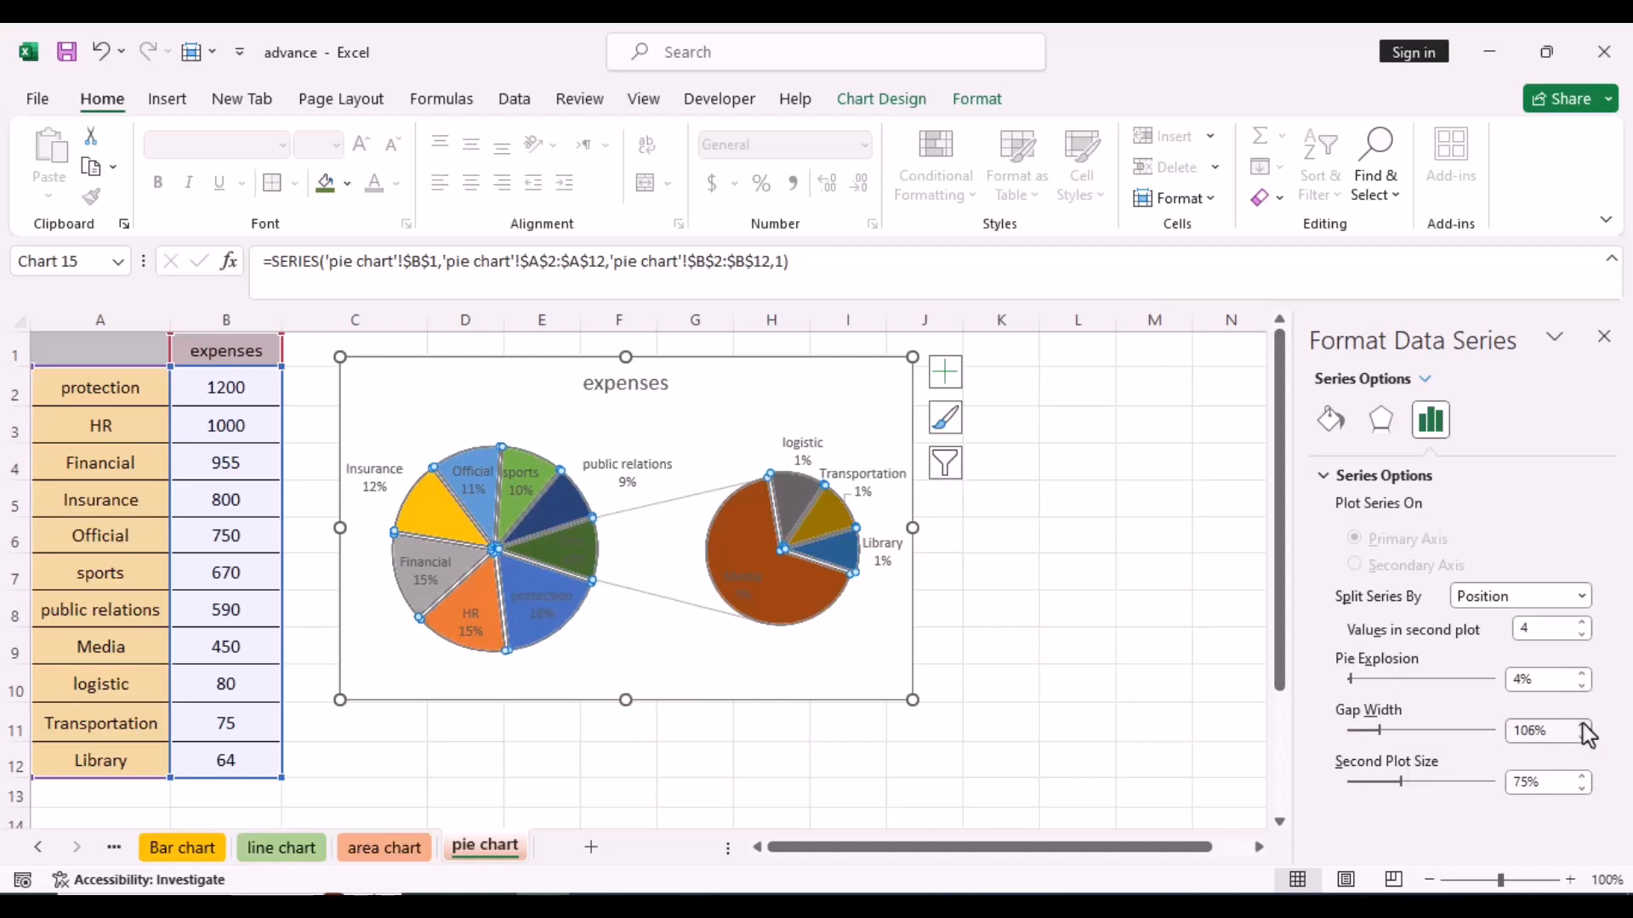
click(1582, 725)
click(1582, 725)
click(1582, 725)
click(1583, 726)
click(1583, 725)
click(1583, 726)
click(1582, 726)
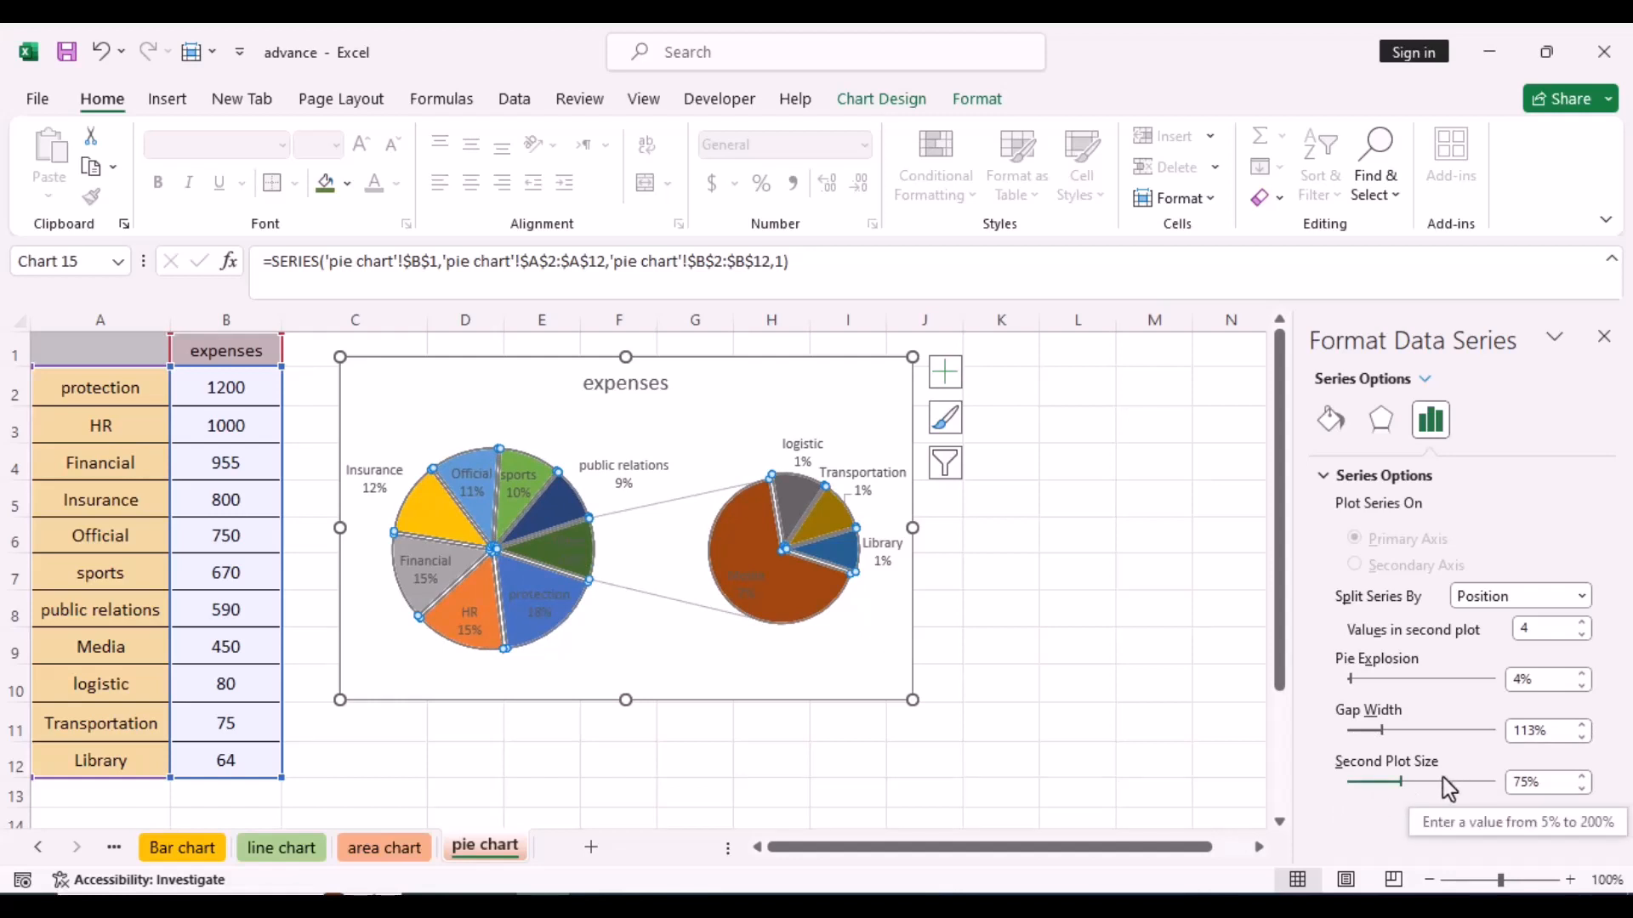
- Increase the second plot size to 84%
click(1583, 778)
click(1583, 778)
click(1582, 778)
click(1582, 779)
click(1583, 778)
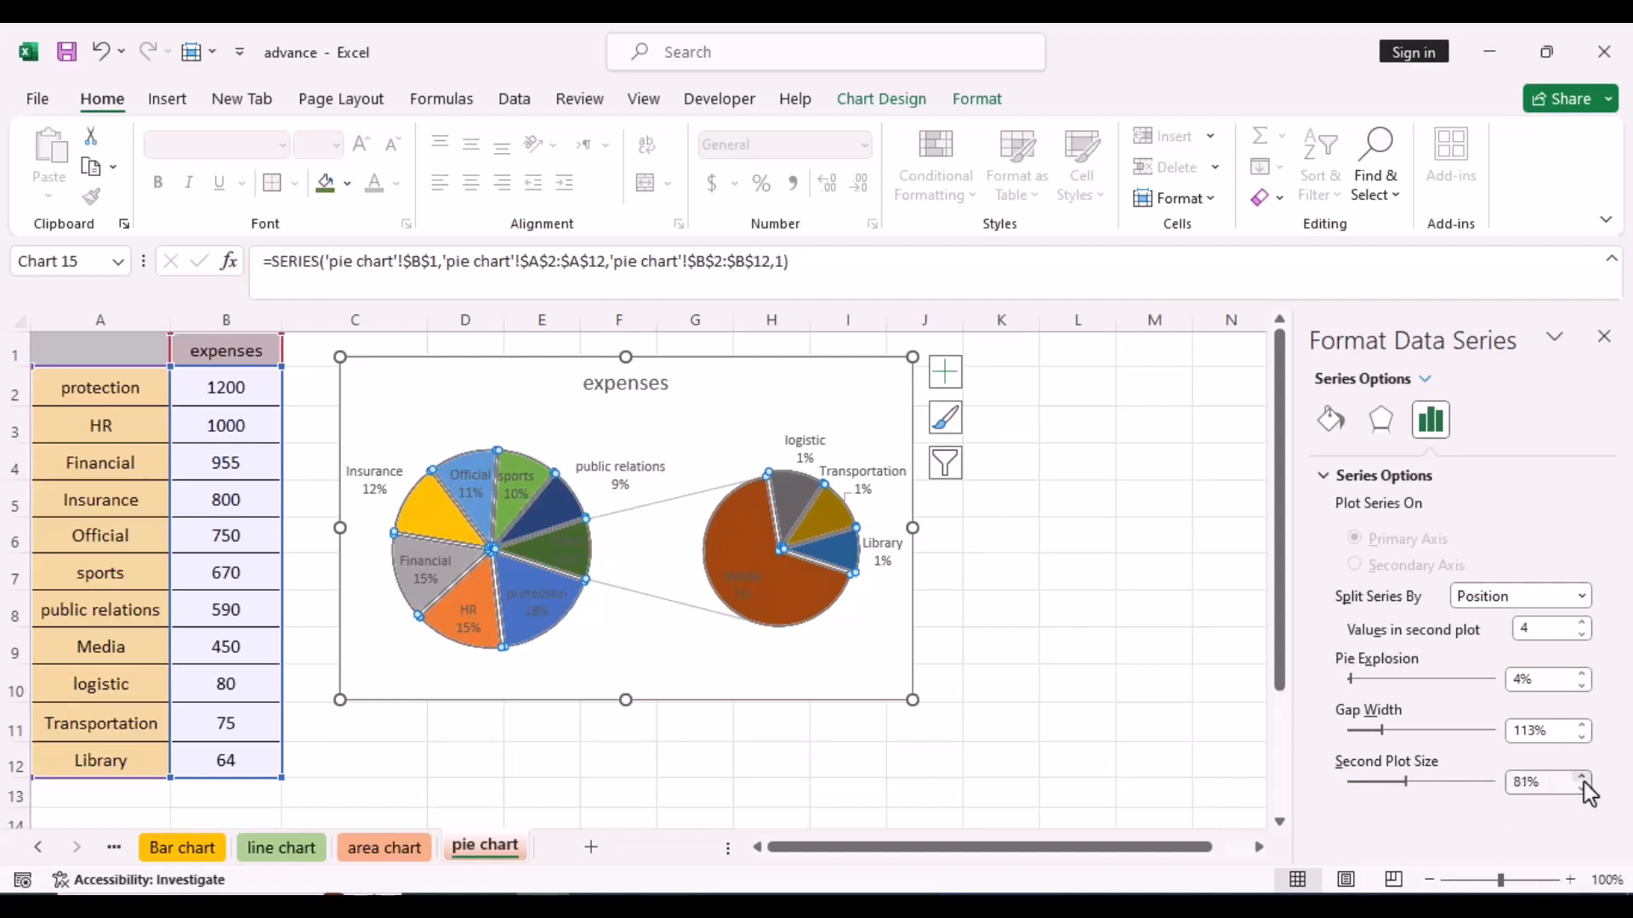
click(1583, 778)
click(1582, 778)
click(1583, 778)
click(1583, 778)
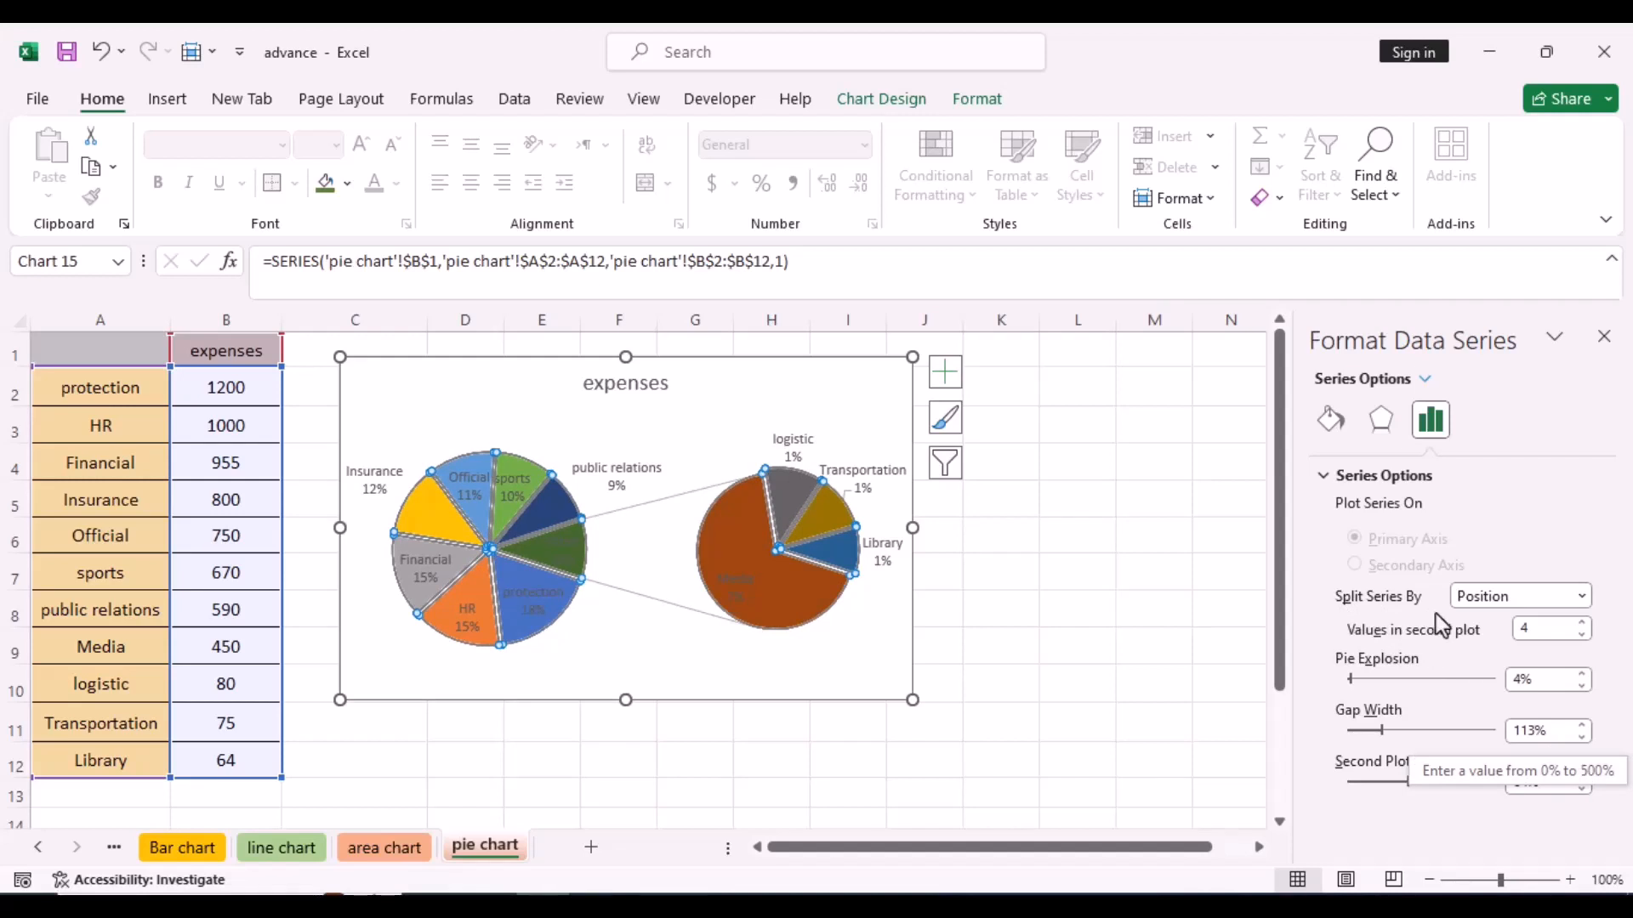
- Split the series by position, with 3 values in the second plot
click(1581, 596)
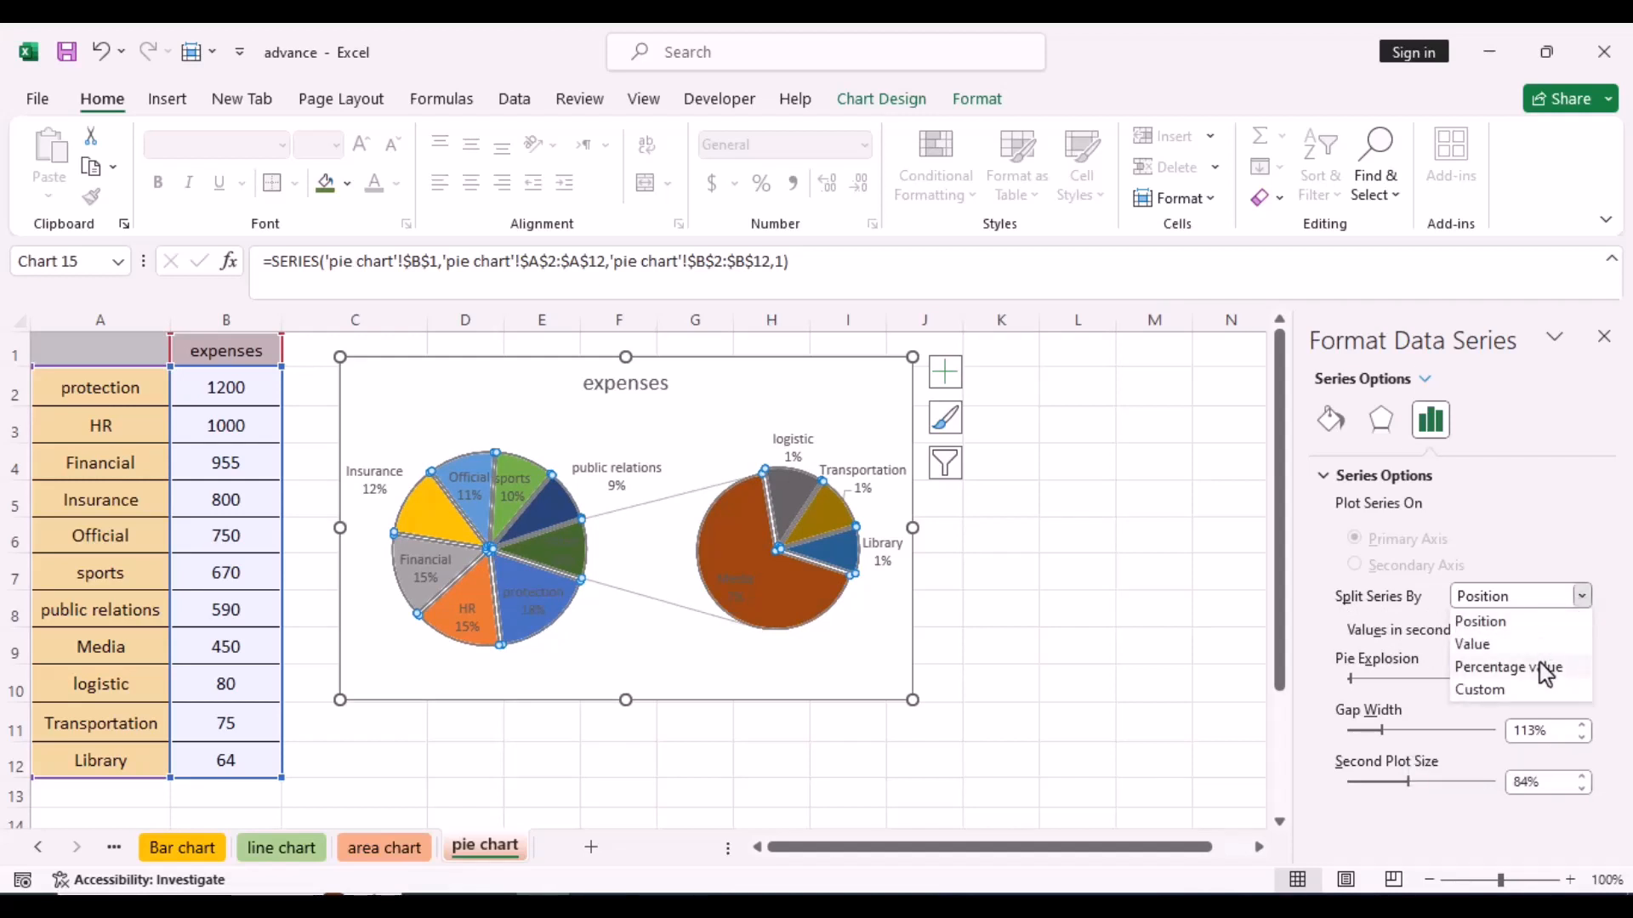
click(1479, 633)
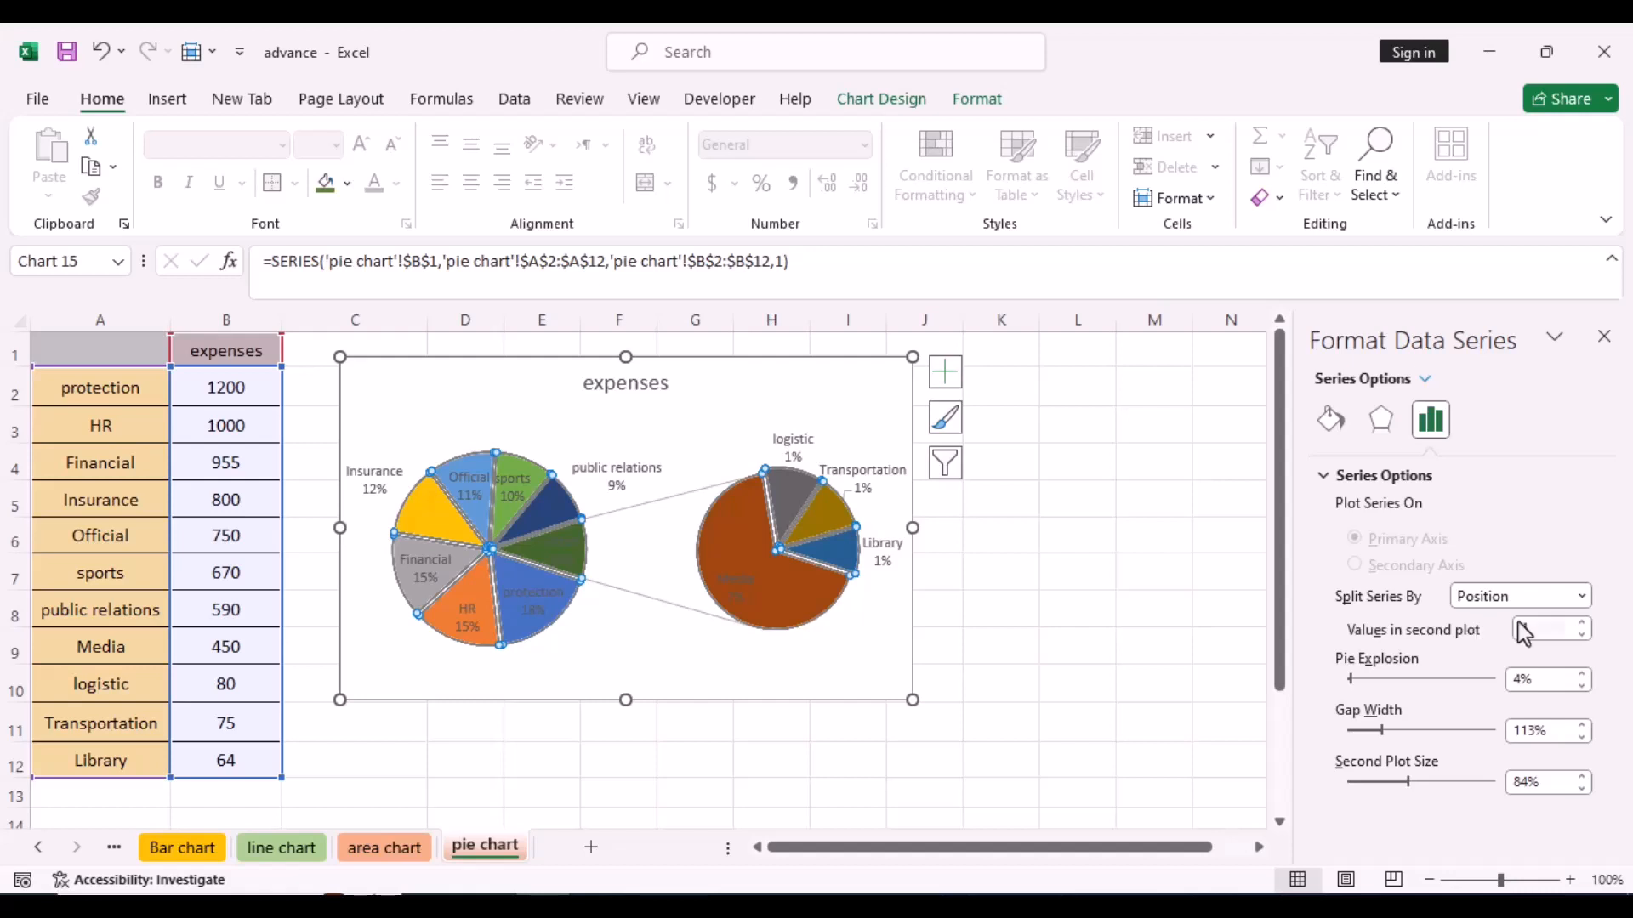
click(1581, 634)
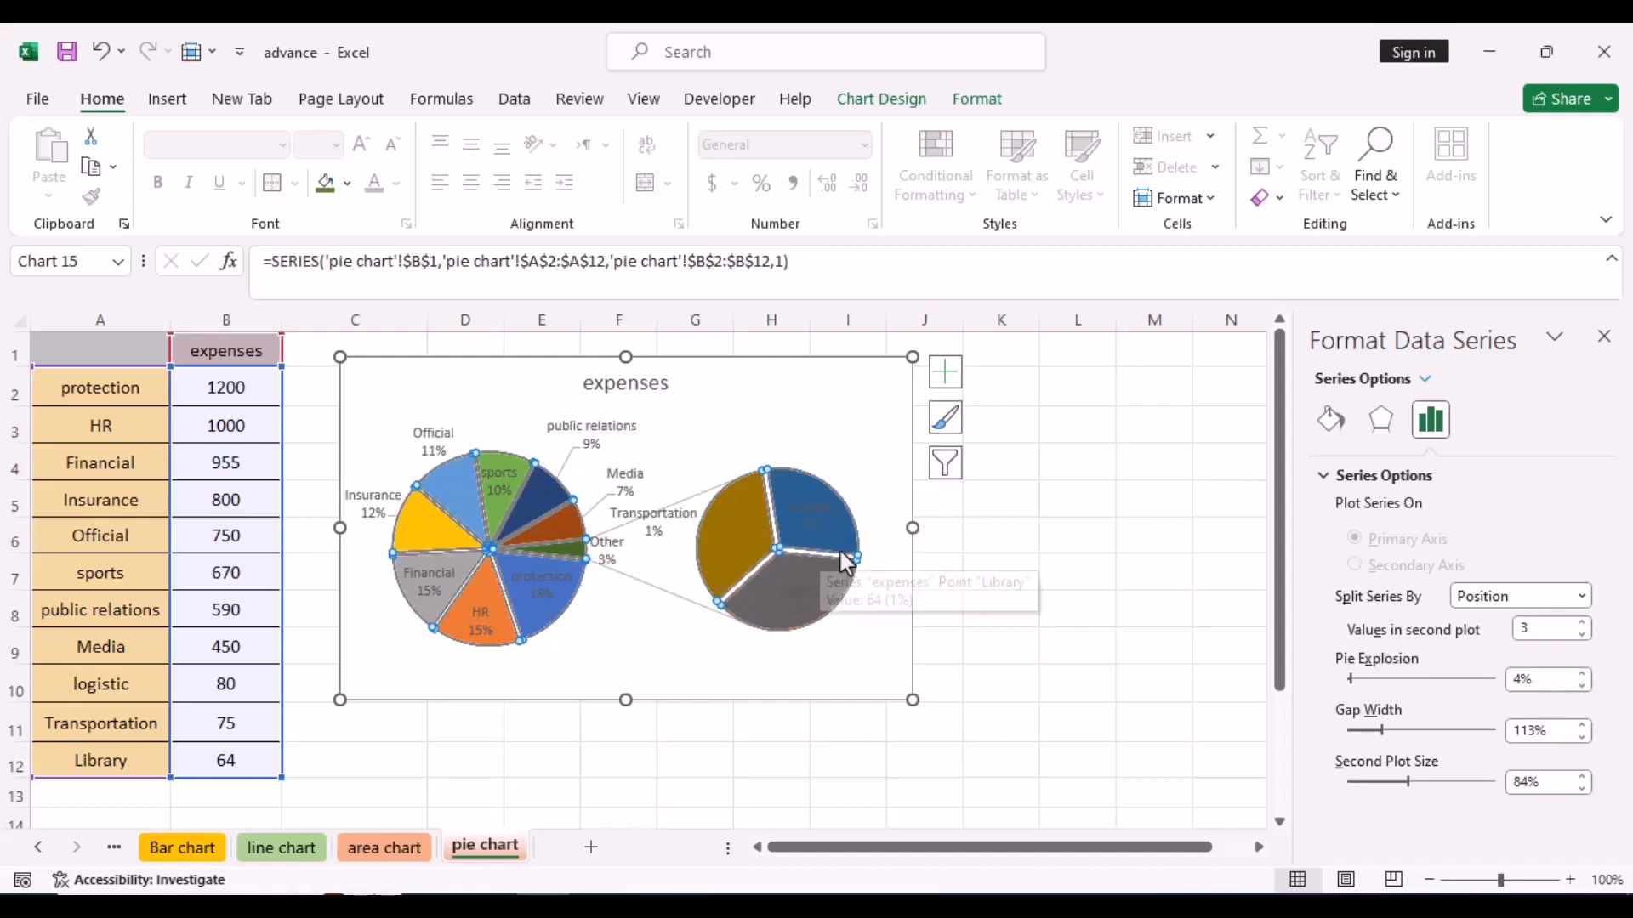
click(1583, 624)
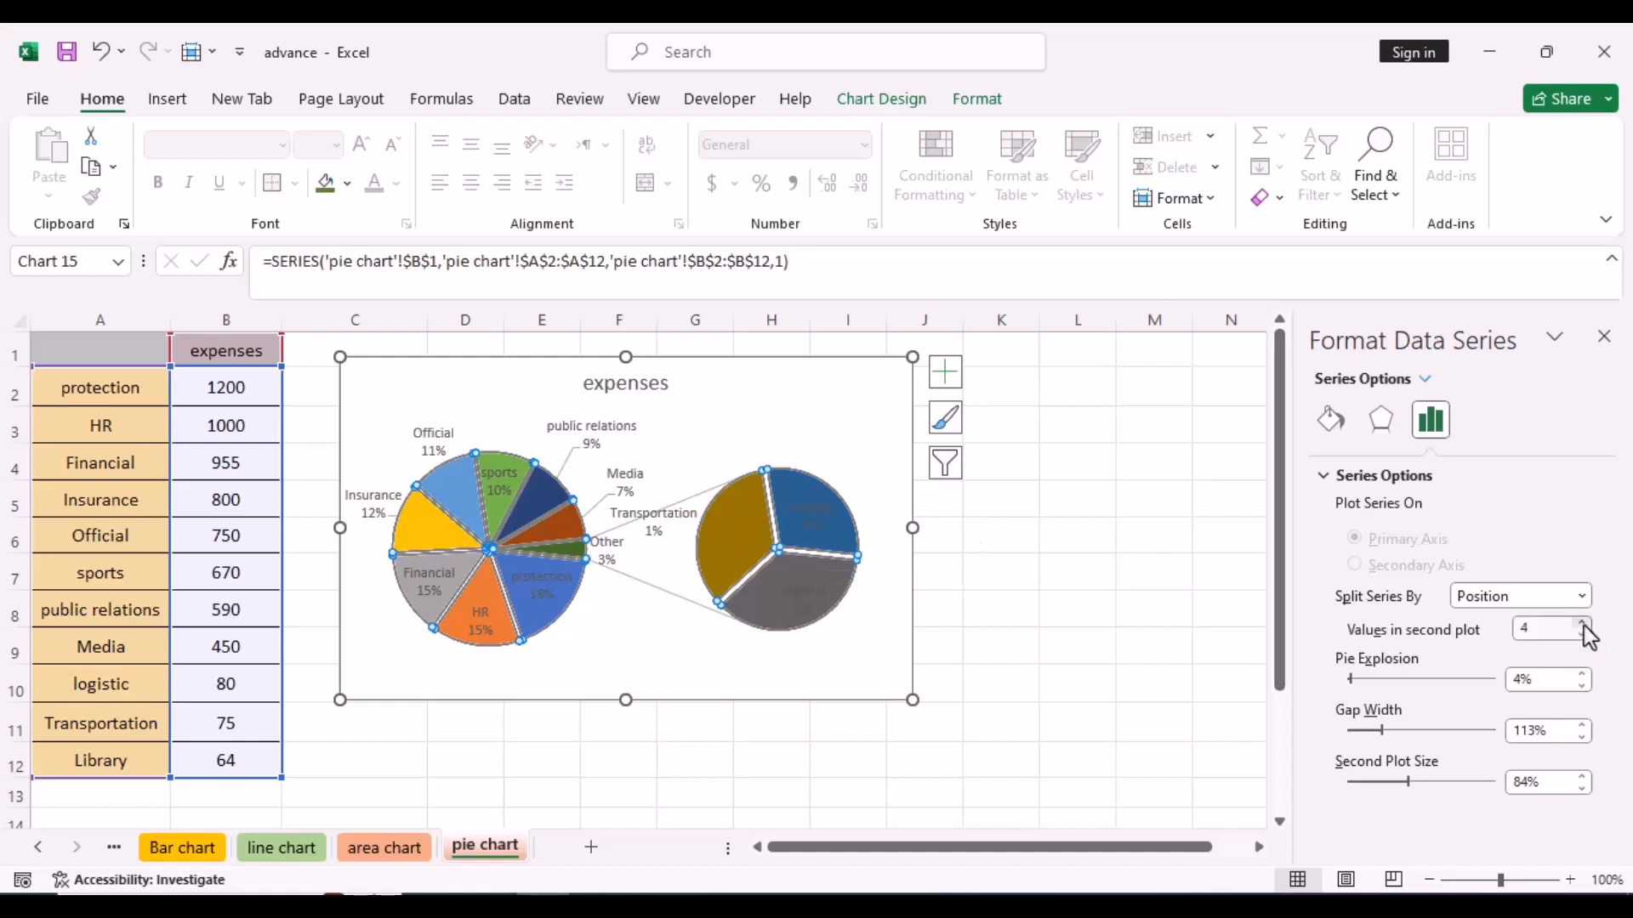
click(1584, 637)
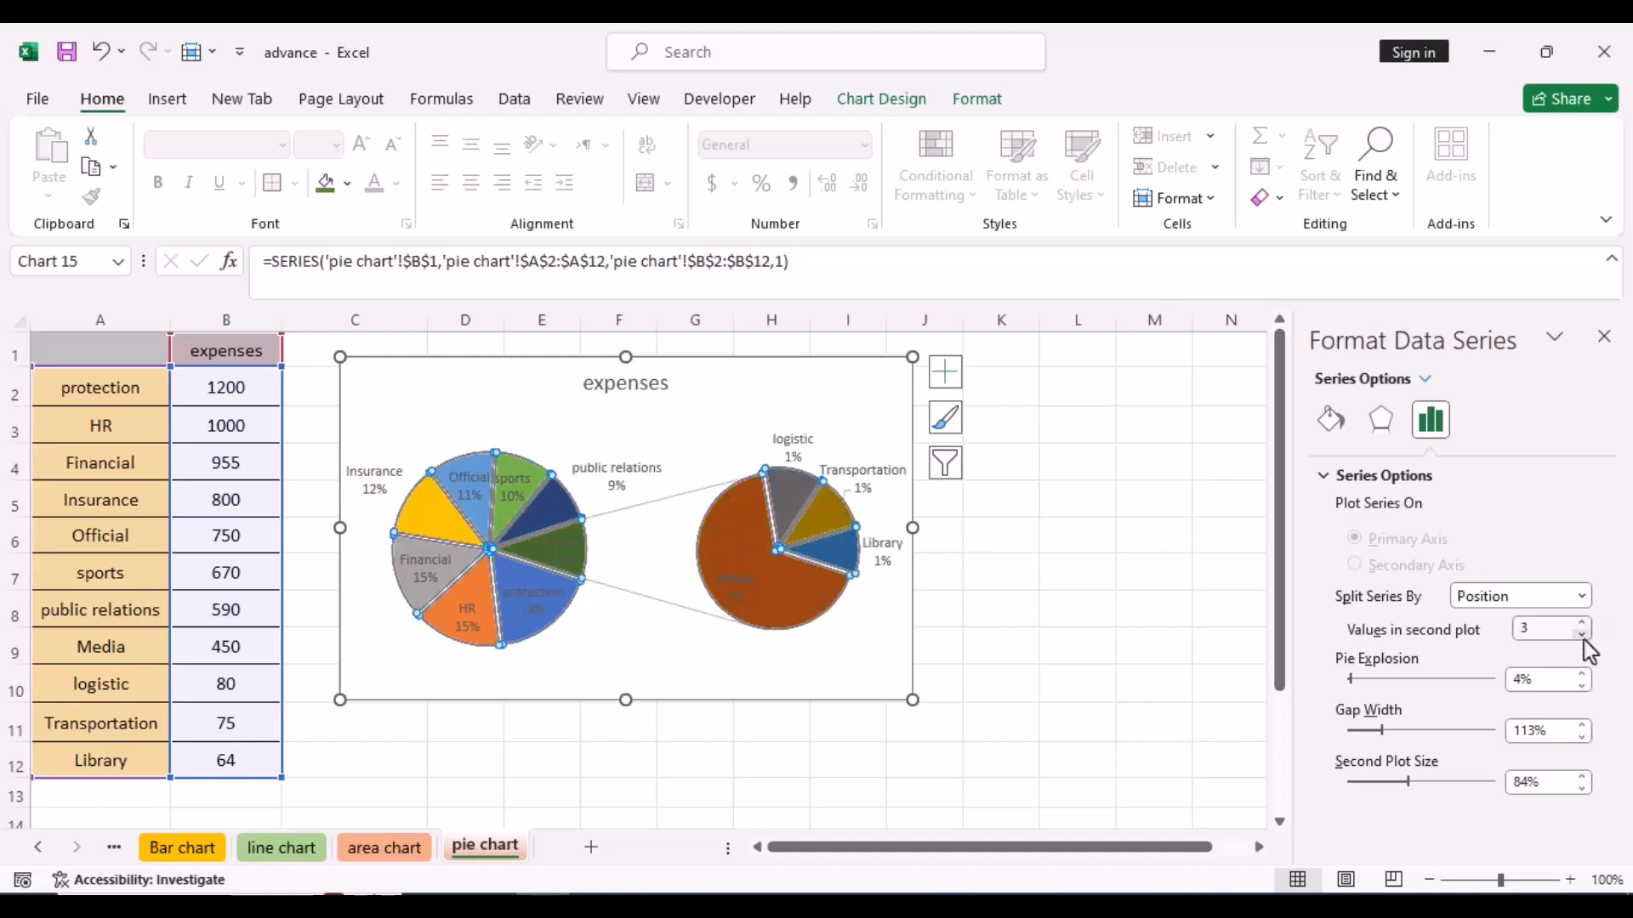